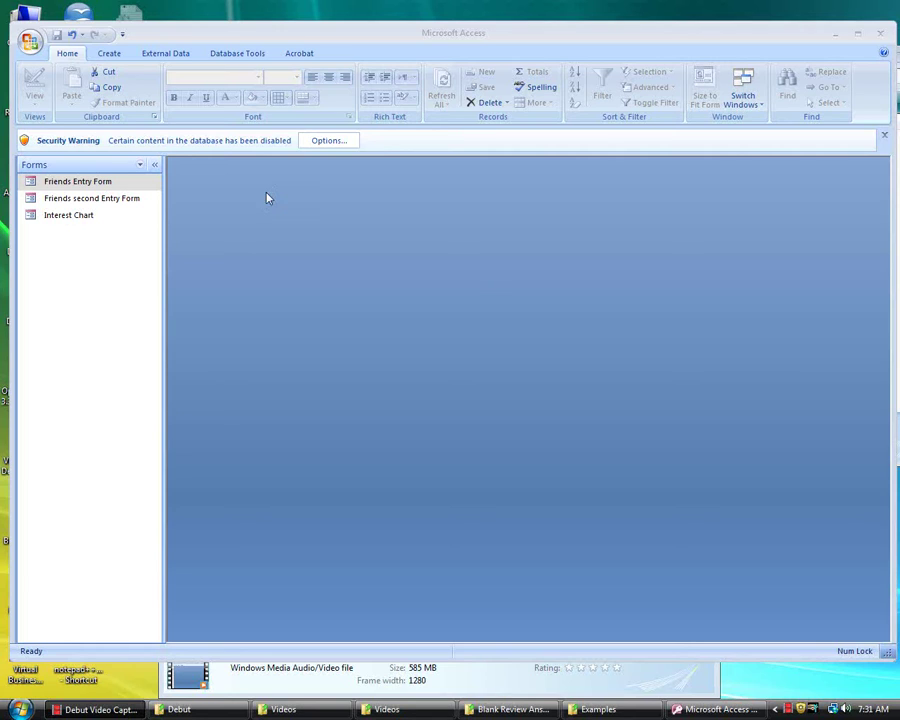
- List only the database's reports in the navigation pane and start the Report Wizard
{"action": "left_click", "coordinate": [141, 166]}
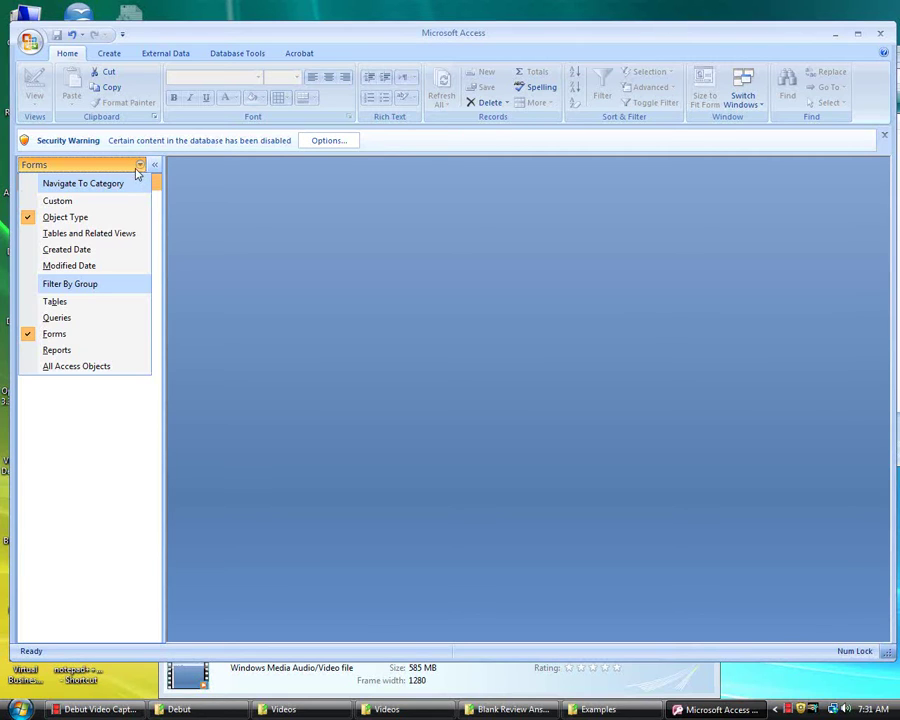
{"action": "left_click", "coordinate": [74, 350]}
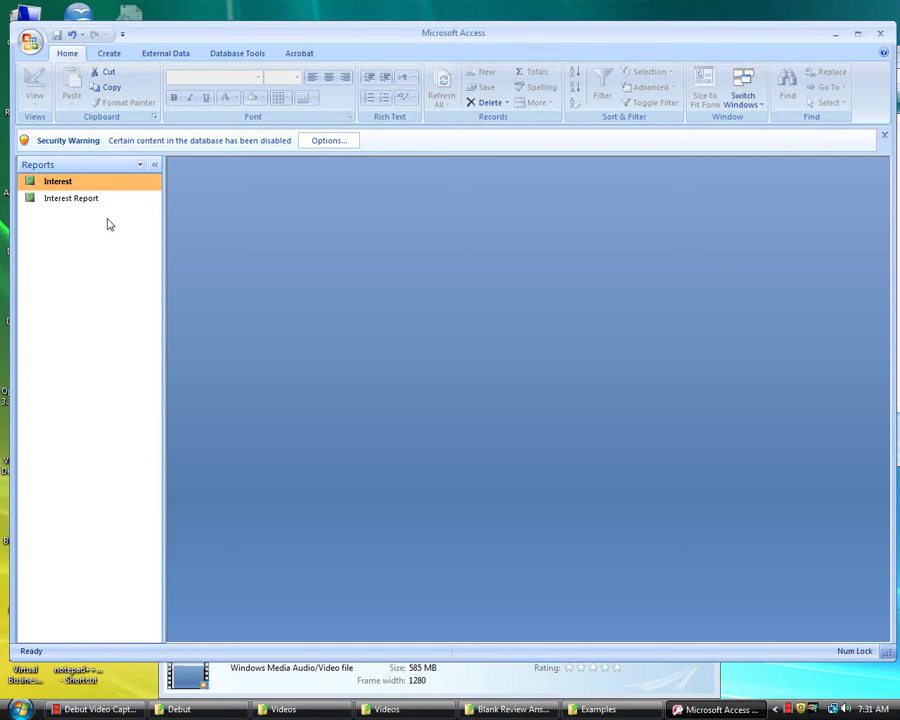
{"action": "left_click", "coordinate": [115, 56]}
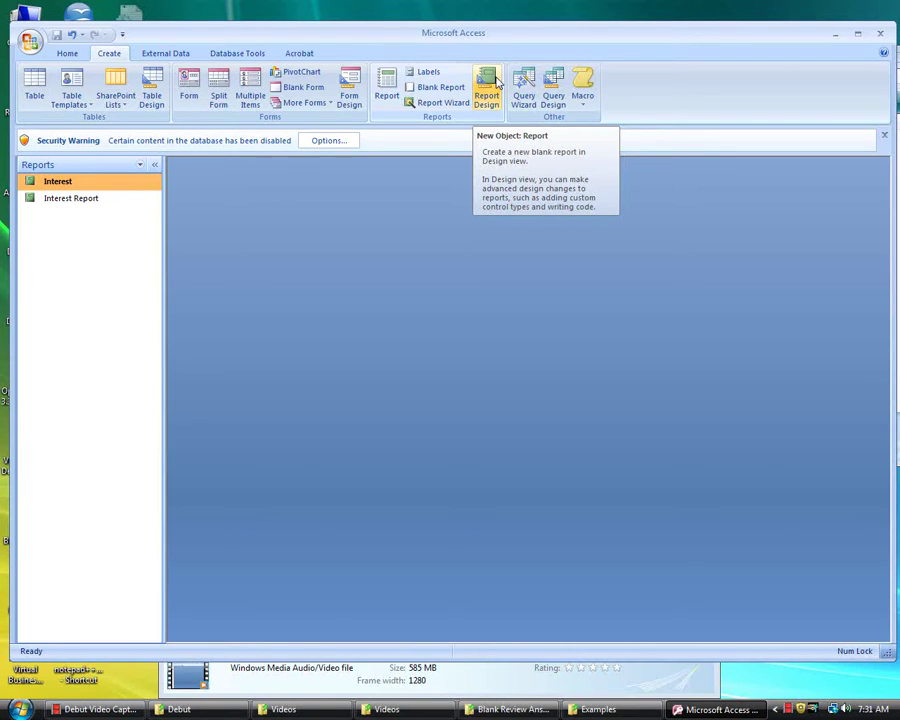
{"action": "left_click", "coordinate": [430, 105]}
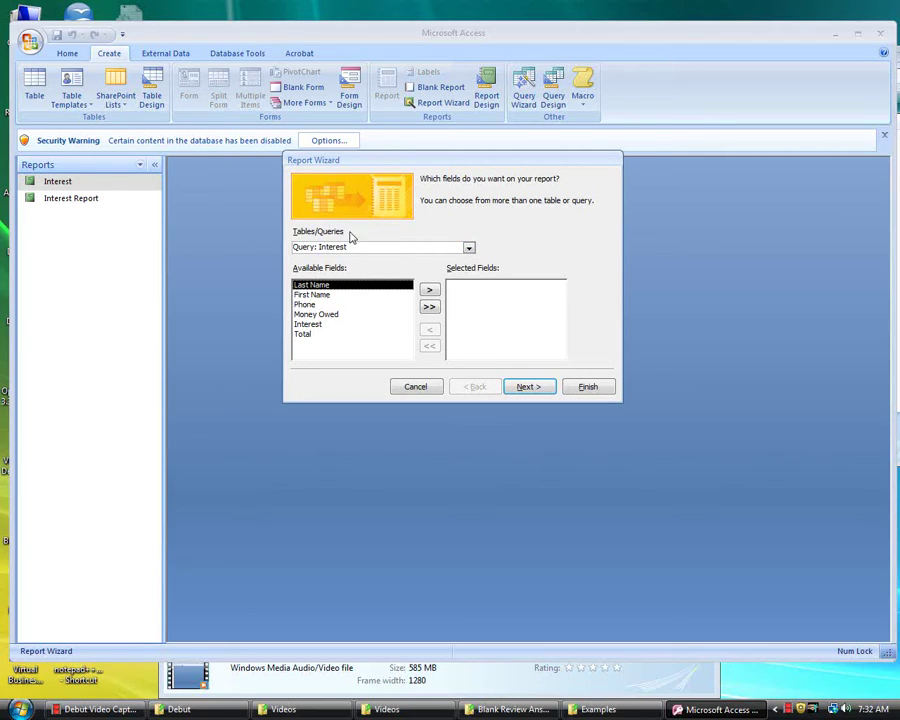
- Base the report on the DuesQuery query and include all of its fields
{"action": "left_click", "coordinate": [467, 248]}
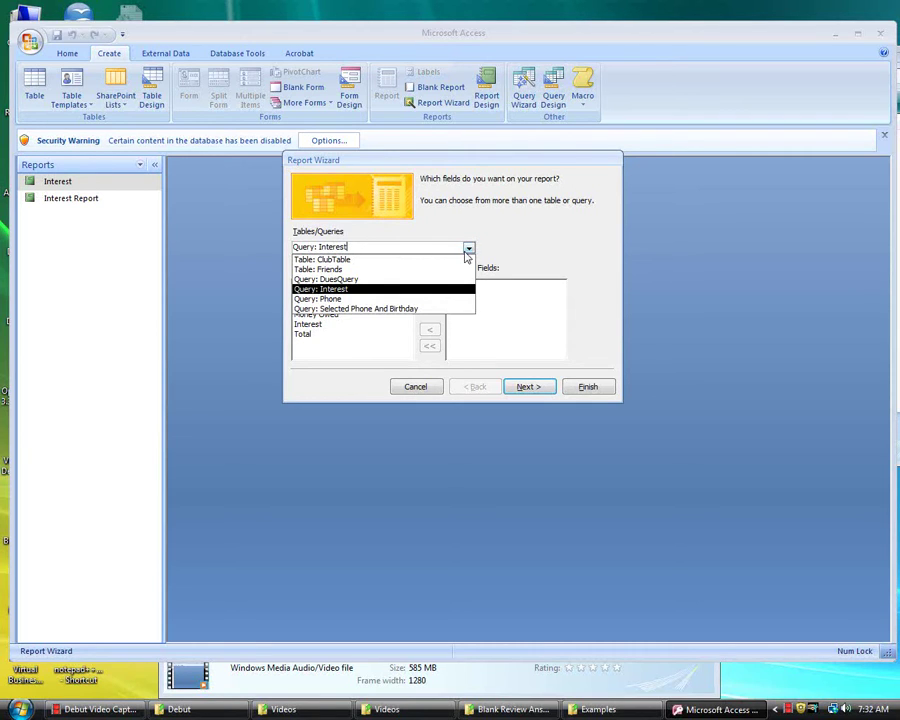
{"action": "left_click", "coordinate": [427, 282]}
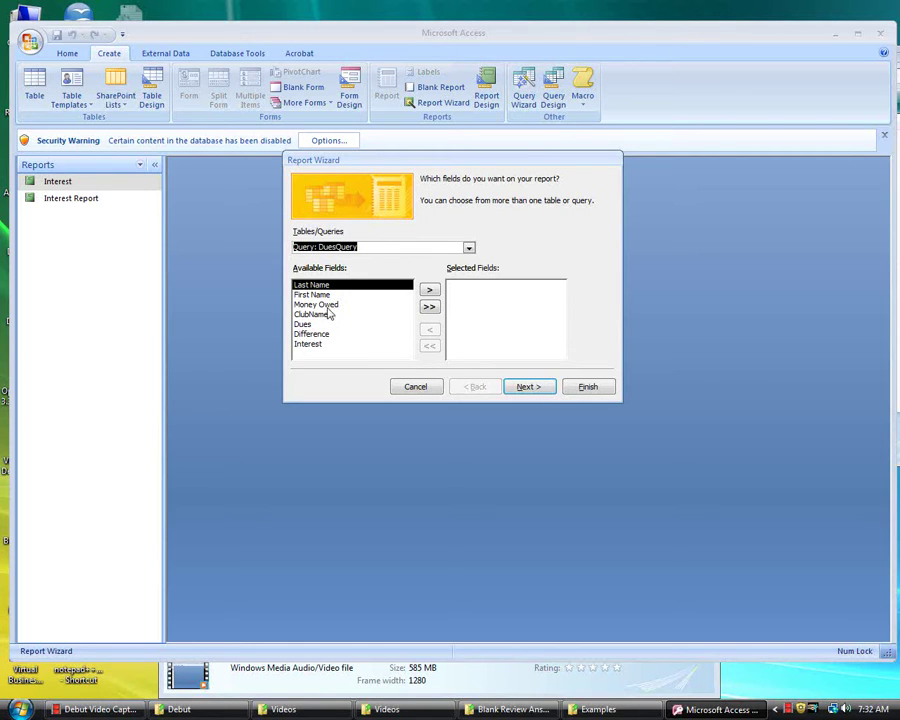
{"action": "left_click", "coordinate": [429, 307]}
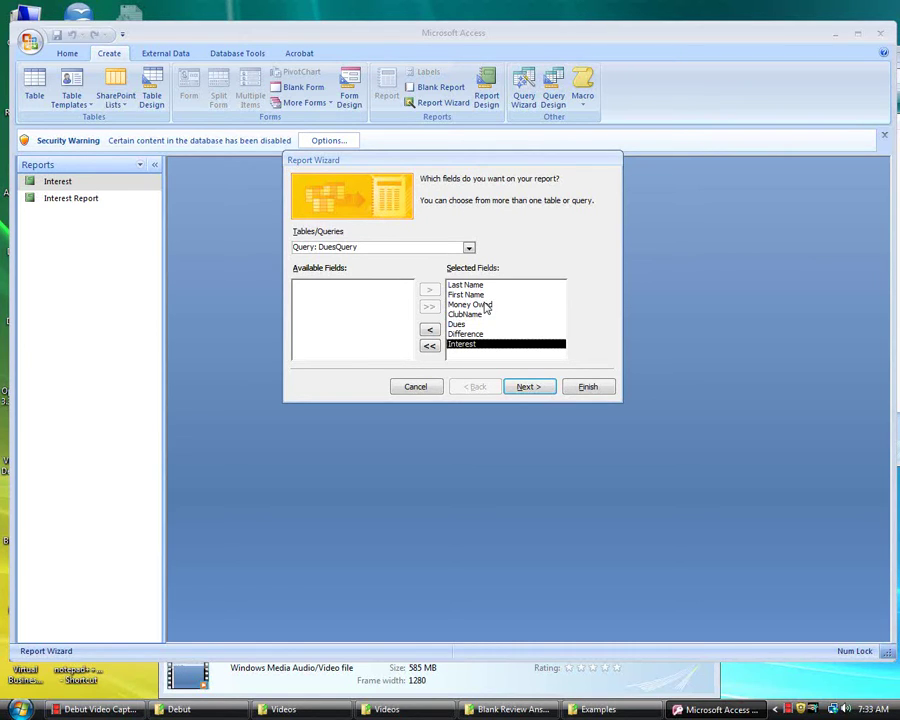
{"action": "left_click", "coordinate": [530, 388]}
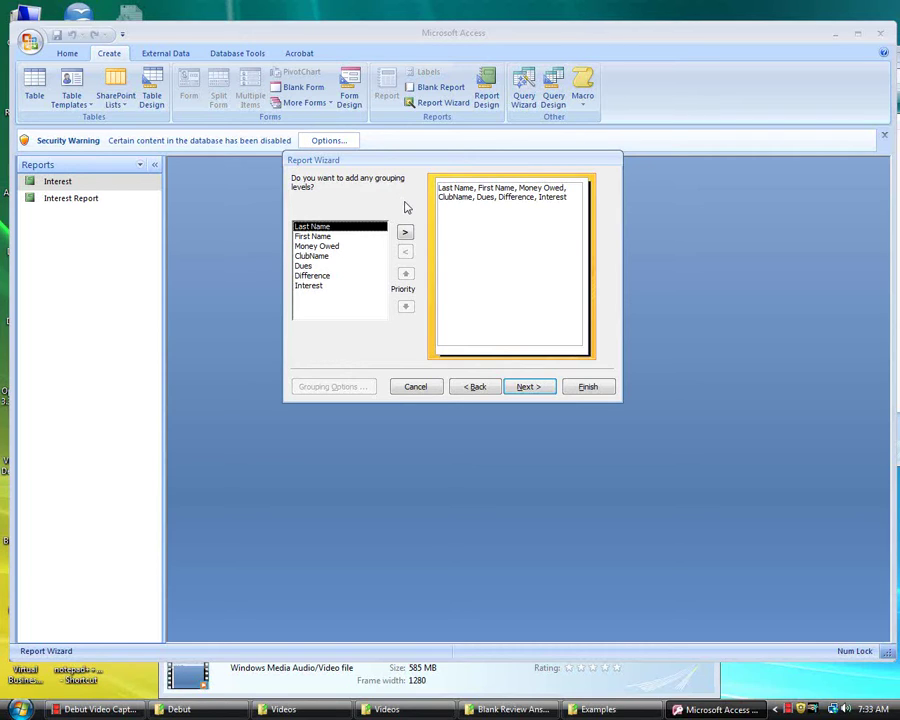
- Group the report by the ClubName field
{"action": "left_click", "coordinate": [330, 257]}
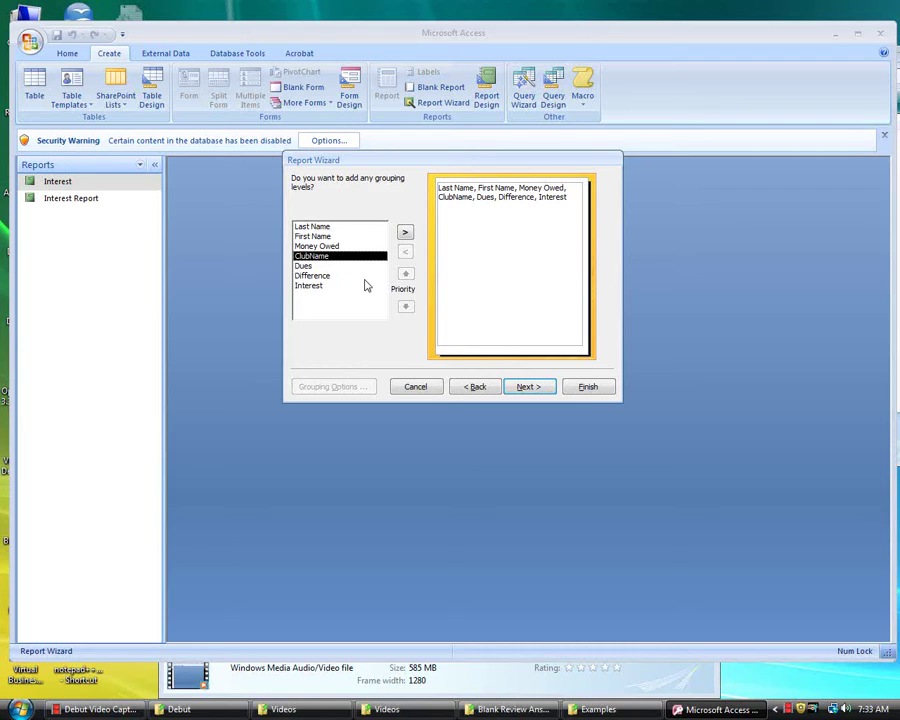
{"action": "left_click", "coordinate": [405, 233]}
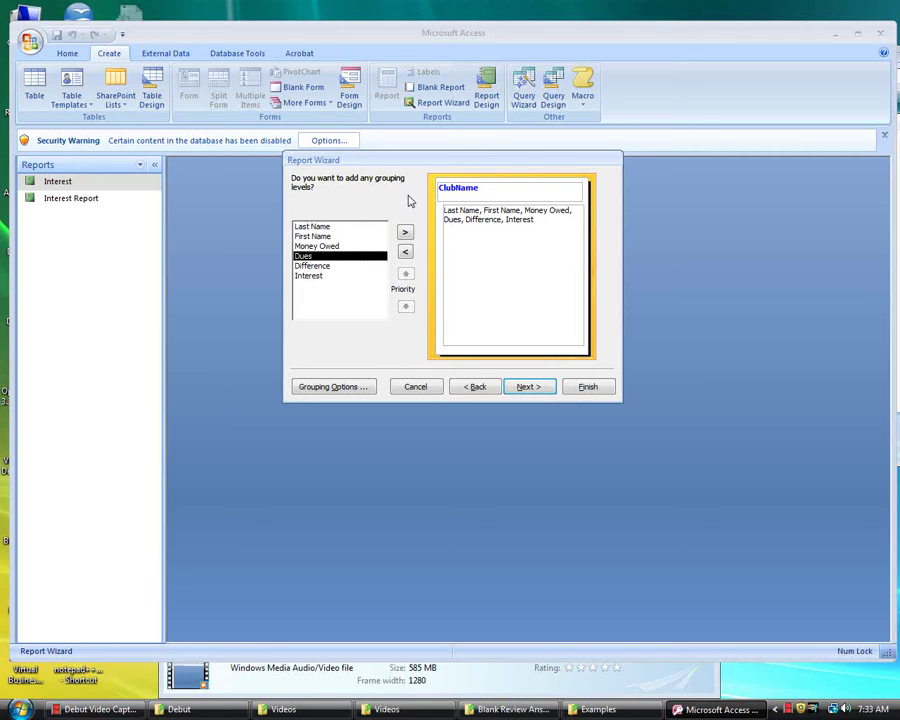
{"action": "left_click", "coordinate": [547, 391]}
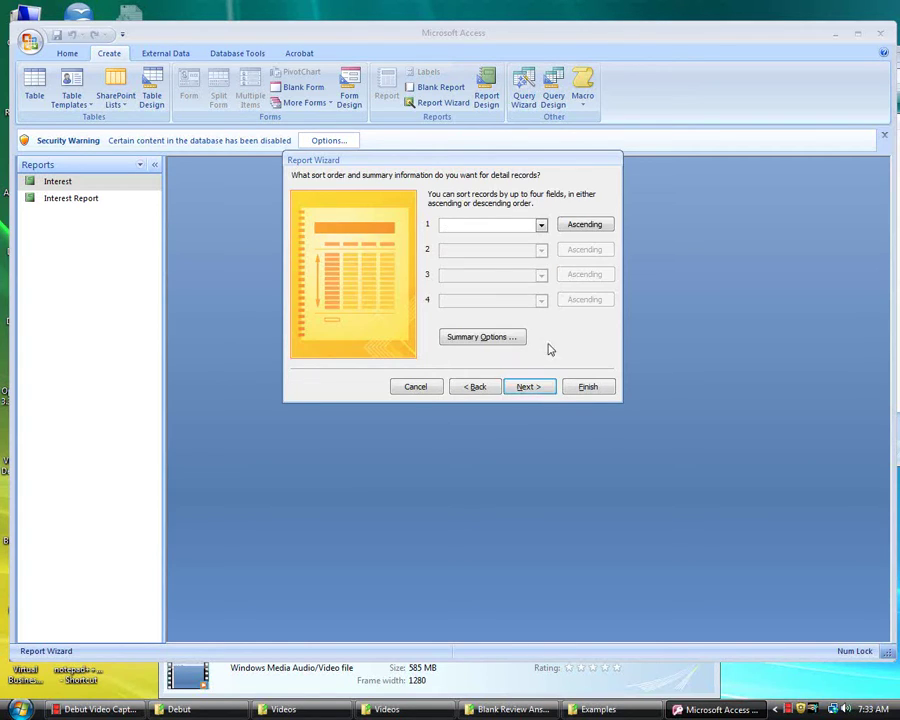
- Sort the detail records by Last Name and then by First Name, both ascending
{"action": "left_click", "coordinate": [541, 226]}
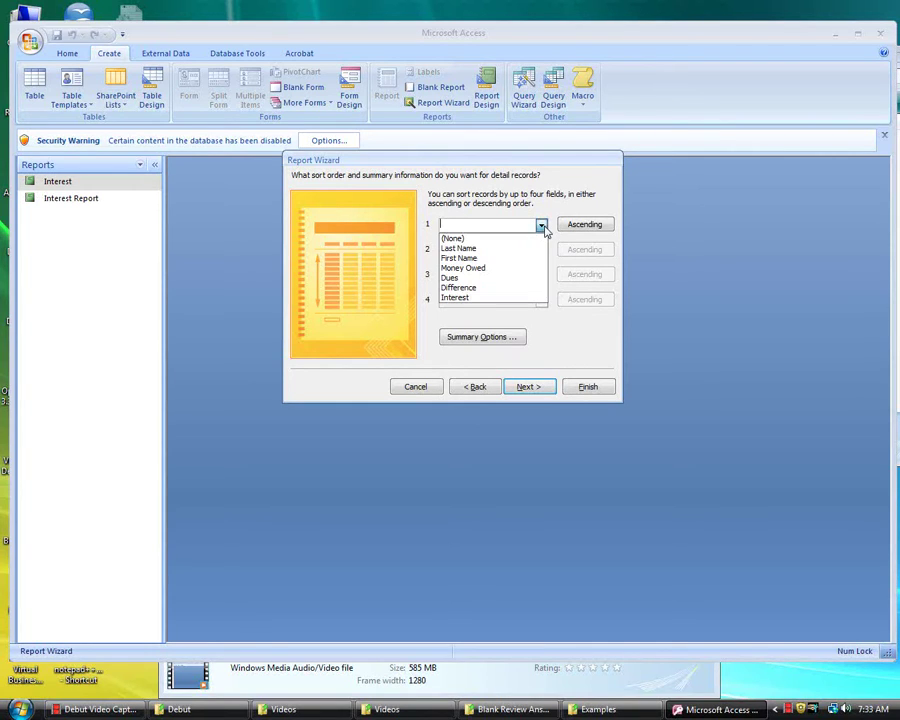
{"action": "left_click", "coordinate": [505, 248]}
{"action": "left_click", "coordinate": [541, 252]}
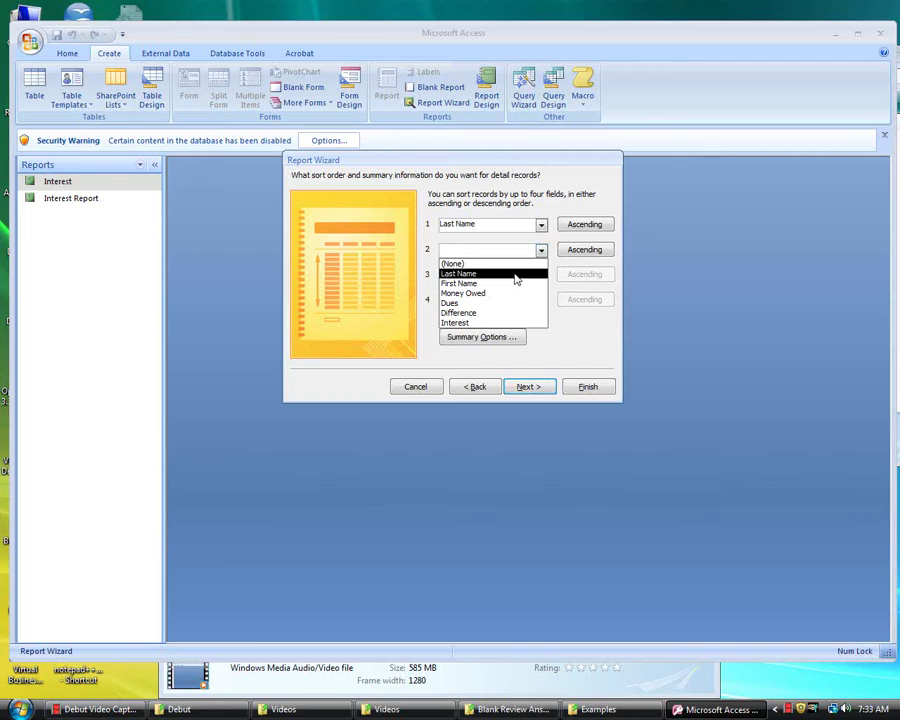
{"action": "left_click", "coordinate": [505, 284]}
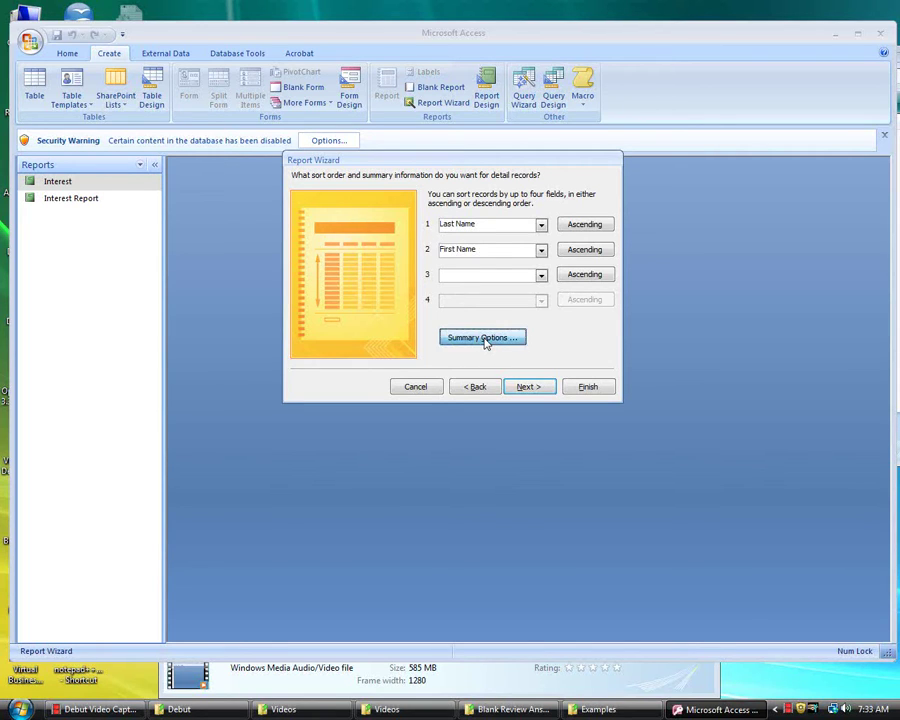
- Add summary sums for Money Owed, Dues, Difference and Interest, plus minimum and maximum for Difference and average for Interest
{"action": "left_click", "coordinate": [485, 340]}
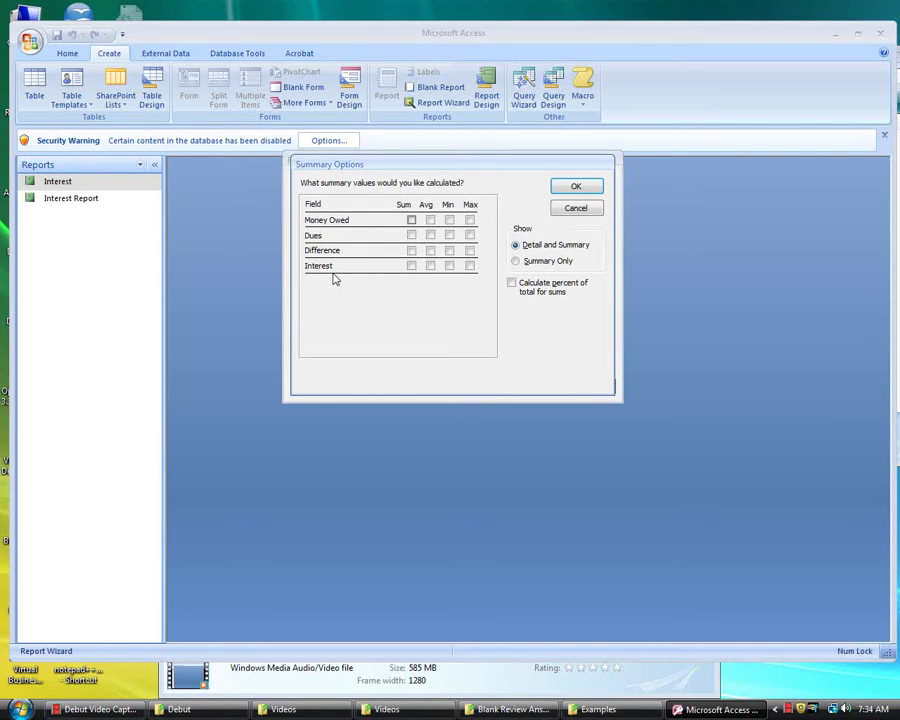
{"action": "left_click", "coordinate": [411, 221]}
{"action": "left_click", "coordinate": [411, 235]}
{"action": "left_click", "coordinate": [412, 251]}
{"action": "left_click", "coordinate": [411, 266]}
{"action": "left_click", "coordinate": [449, 251]}
{"action": "left_click", "coordinate": [470, 251]}
{"action": "left_click", "coordinate": [430, 266]}
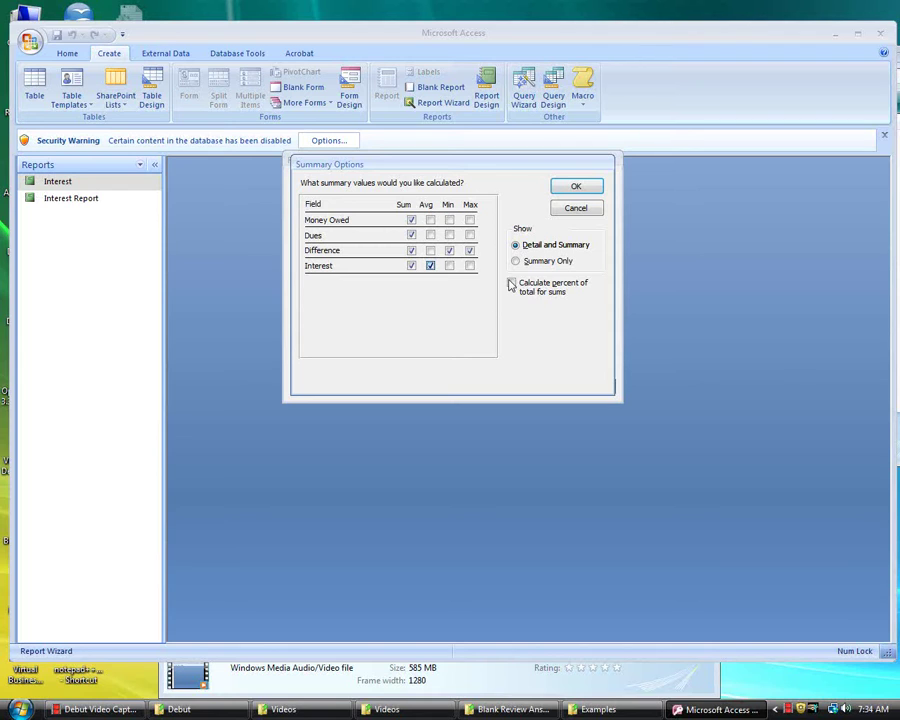
{"action": "left_click", "coordinate": [577, 188]}
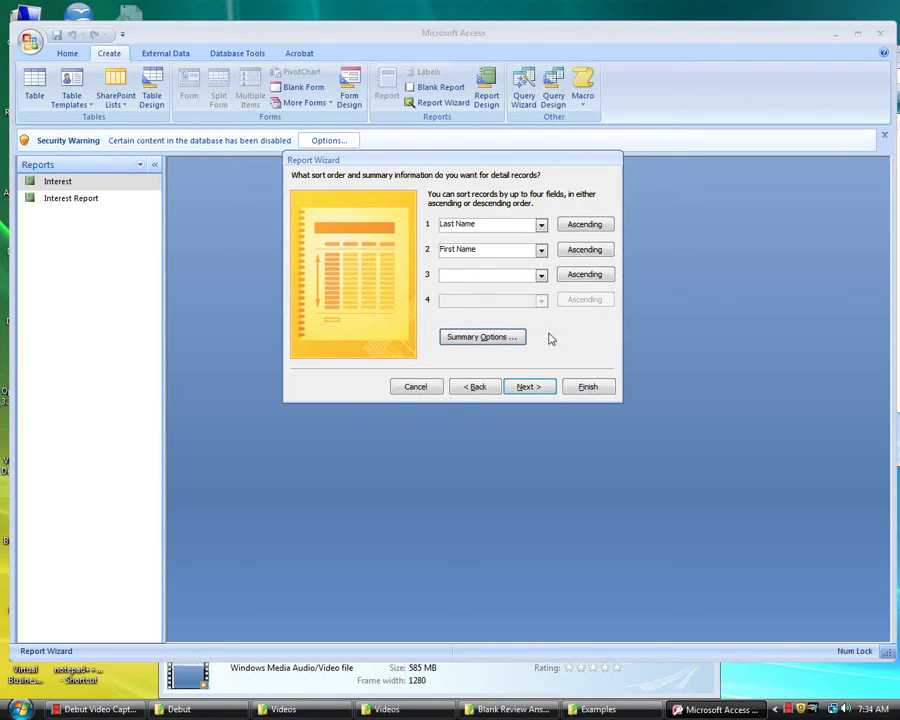
- Finish the wizard with landscape orientation and the title DuesQueryReport, choosing to preview the report
{"action": "left_click", "coordinate": [526, 388]}
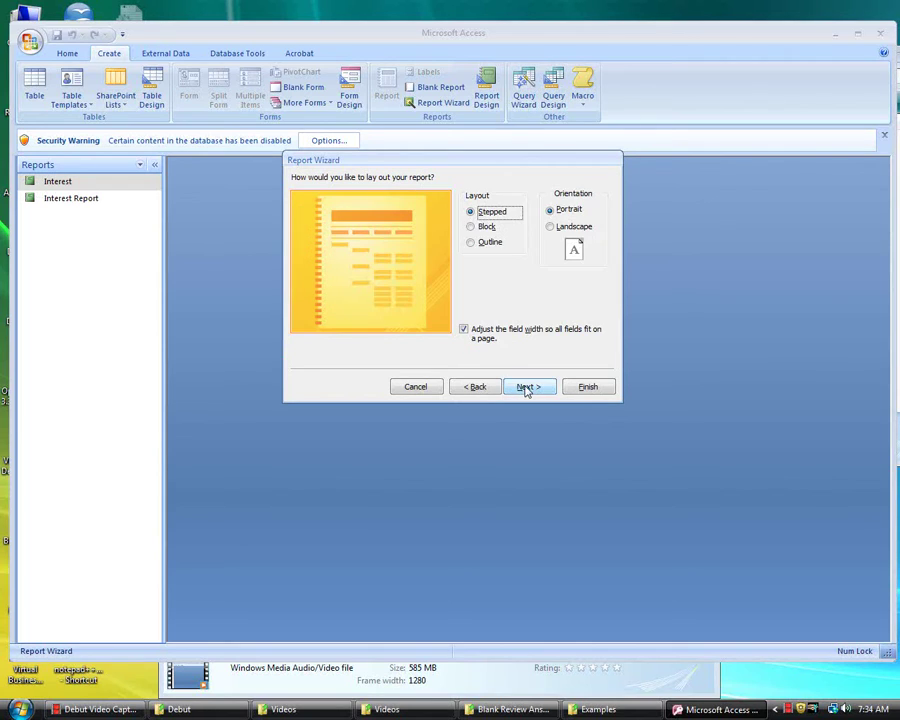
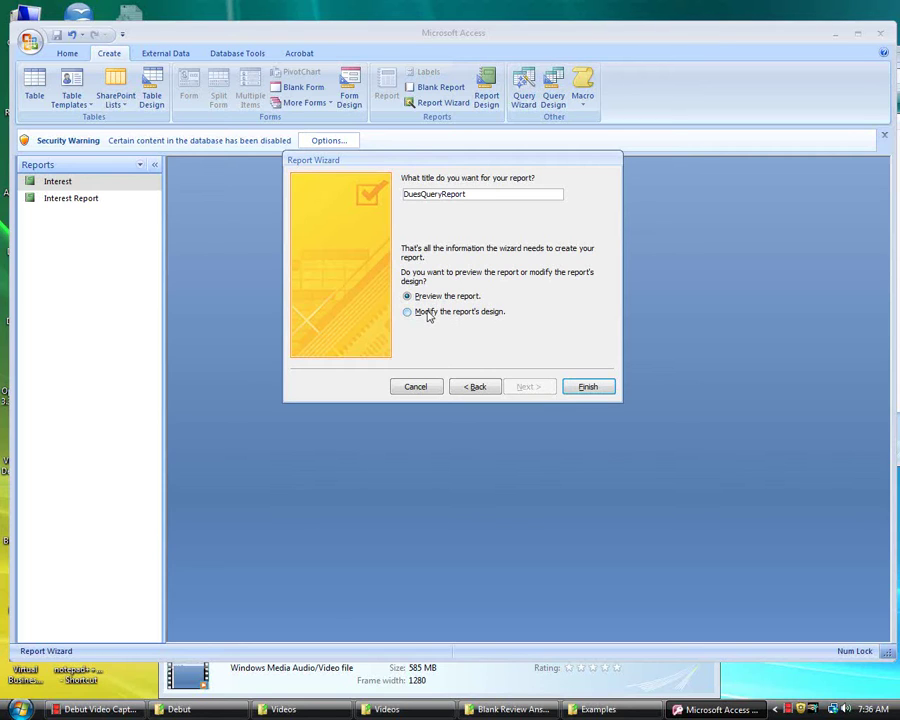
{"action": "left_click", "coordinate": [600, 392]}
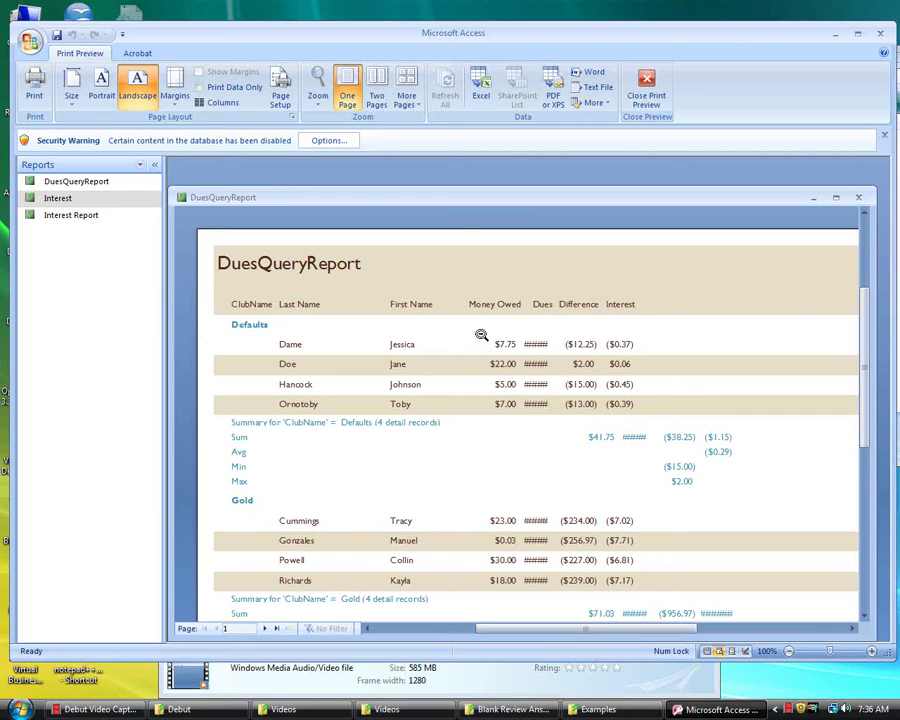
- Examine the previewed report's club groups, detail columns and summary rows across the full page for truncated or misaligned values
{"action": "scroll", "coordinate": [458, 346], "scroll_direction": "down", "scroll_amount": 1}
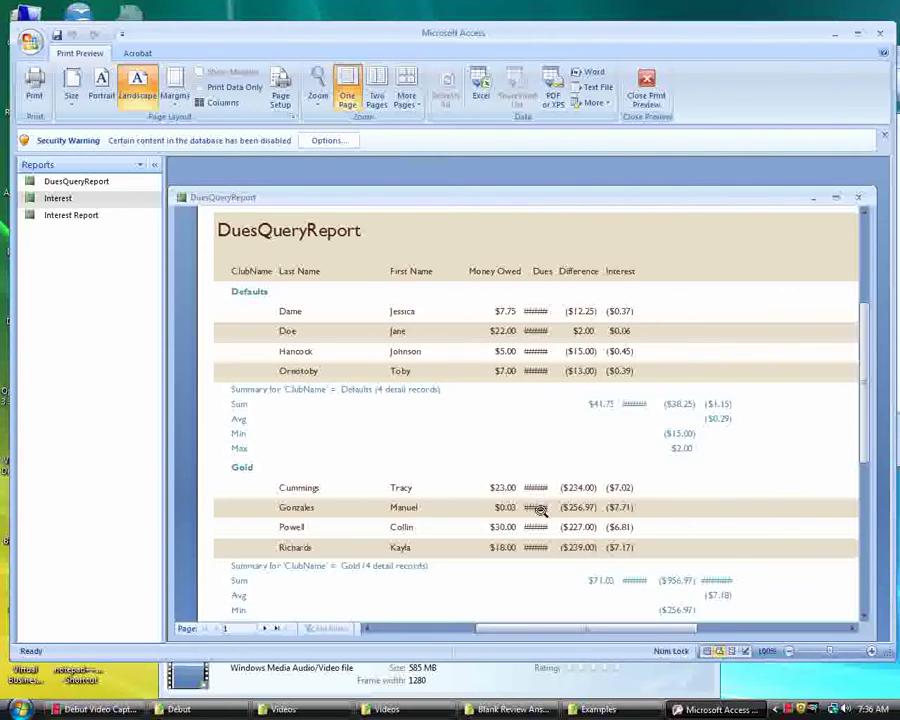
{"action": "scroll", "coordinate": [526, 458], "scroll_direction": "down", "scroll_amount": 5}
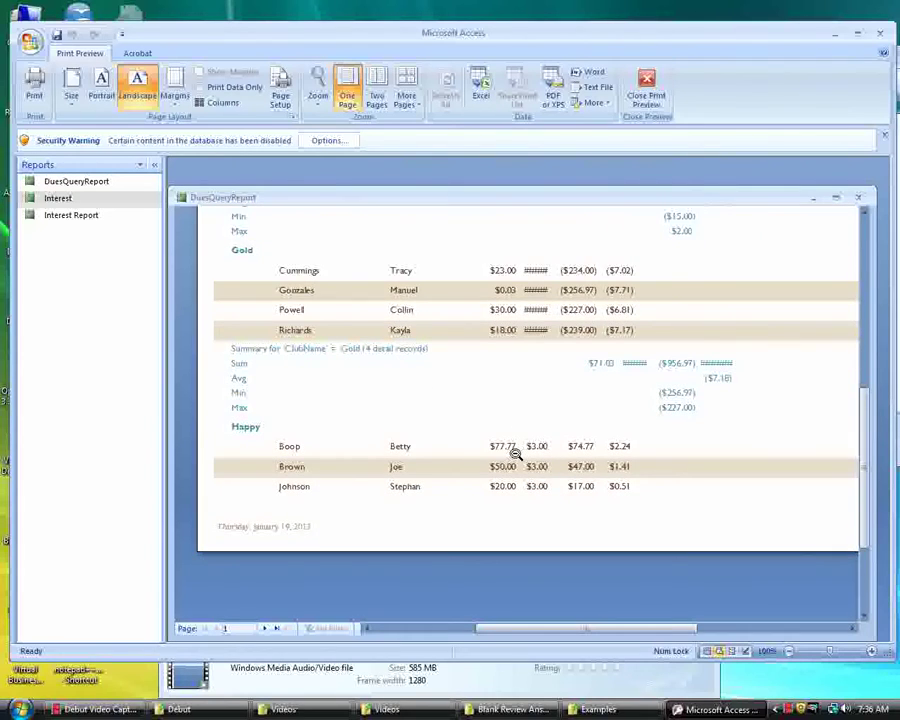
{"action": "scroll", "coordinate": [510, 454], "scroll_direction": "down", "scroll_amount": 3}
{"action": "scroll", "coordinate": [495, 448], "scroll_direction": "left", "scroll_amount": 1}
{"action": "scroll", "coordinate": [486, 440], "scroll_direction": "left", "scroll_amount": 1}
{"action": "scroll", "coordinate": [490, 440], "scroll_direction": "up", "scroll_amount": 4}
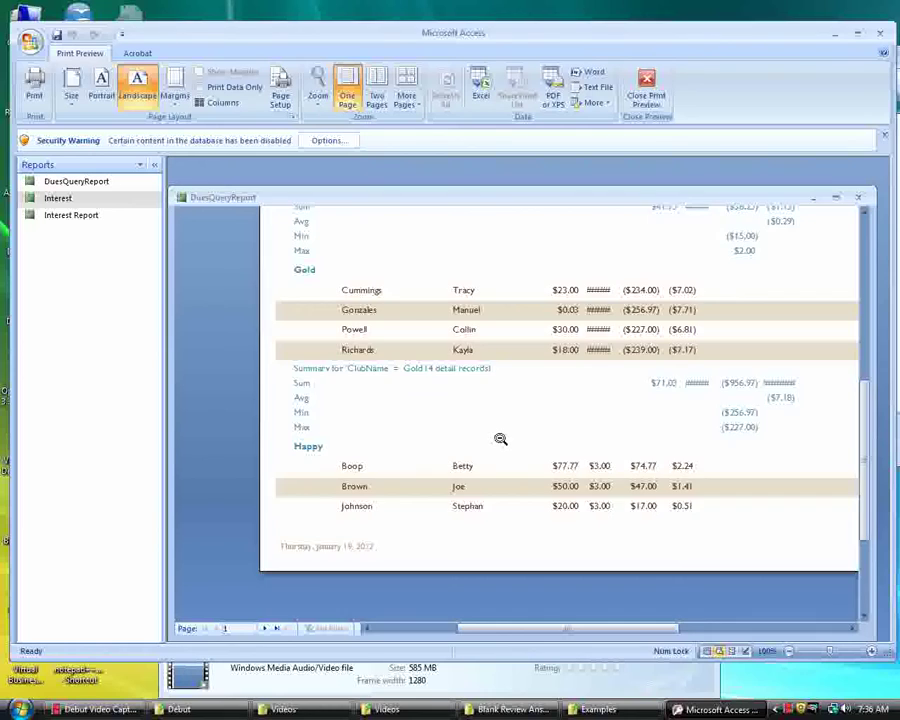
{"action": "scroll", "coordinate": [500, 435], "scroll_direction": "up", "scroll_amount": 1}
{"action": "scroll", "coordinate": [502, 432], "scroll_direction": "right", "scroll_amount": 2}
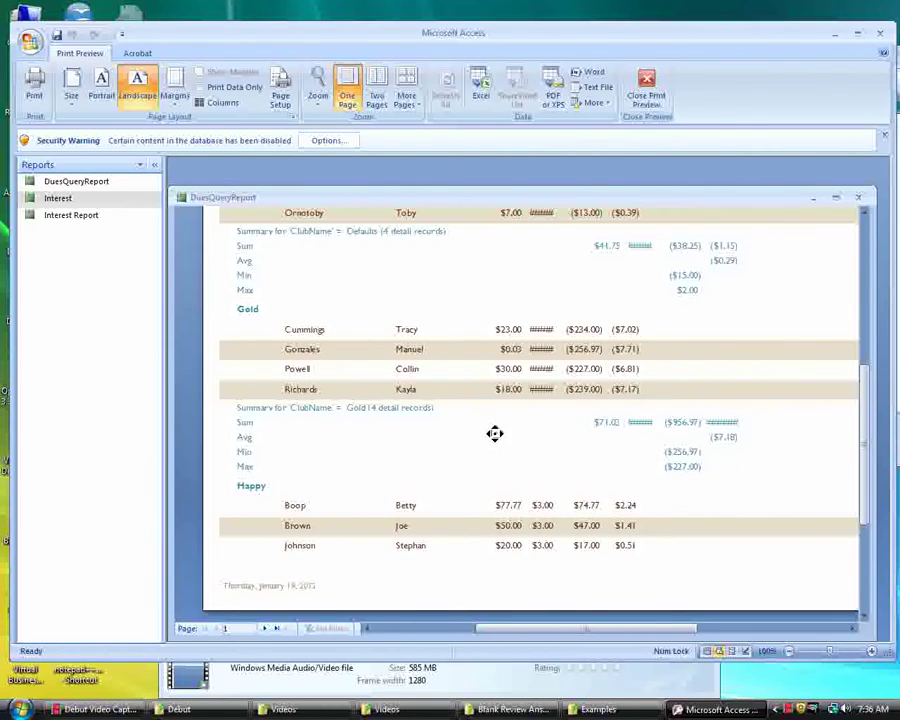
{"action": "scroll", "coordinate": [478, 426], "scroll_direction": "left", "scroll_amount": 2}
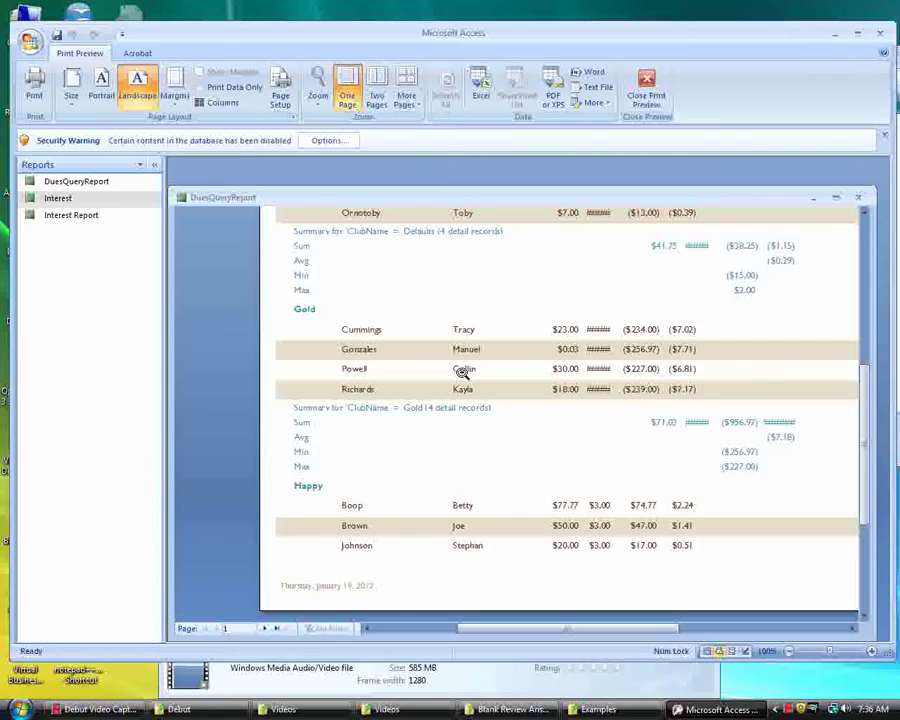
{"action": "scroll", "coordinate": [453, 369], "scroll_direction": "down", "scroll_amount": 1}
{"action": "scroll", "coordinate": [455, 371], "scroll_direction": "up", "scroll_amount": 2}
{"action": "scroll", "coordinate": [458, 374], "scroll_direction": "right", "scroll_amount": 2}
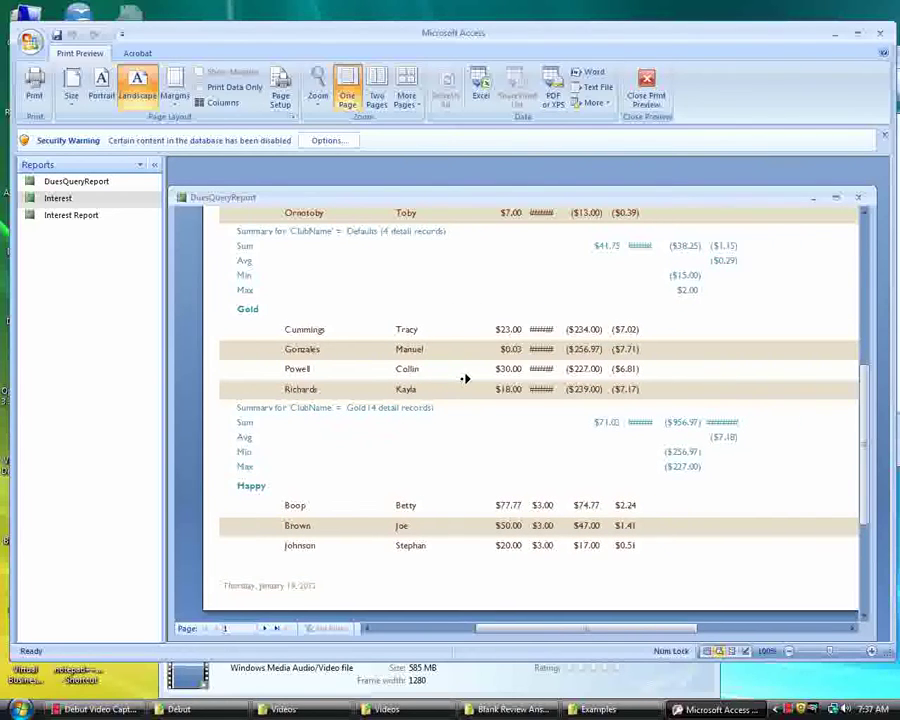
{"action": "scroll", "coordinate": [469, 386], "scroll_direction": "up", "scroll_amount": 2}
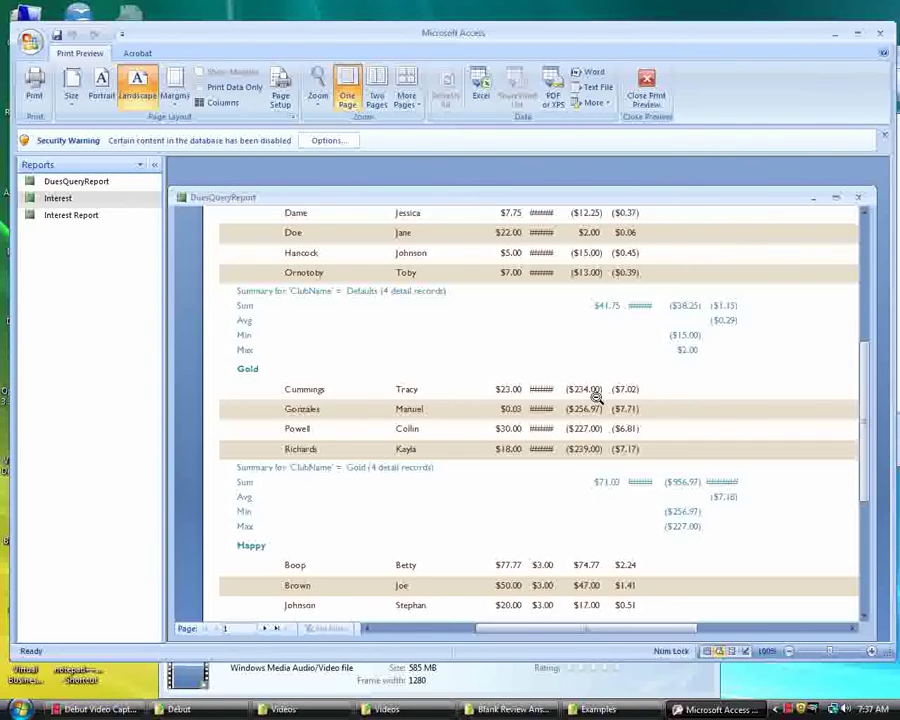
{"action": "scroll", "coordinate": [702, 400], "scroll_direction": "right", "scroll_amount": 10}
{"action": "scroll", "coordinate": [430, 407], "scroll_direction": "left", "scroll_amount": 8}
{"action": "scroll", "coordinate": [468, 410], "scroll_direction": "right", "scroll_amount": 8}
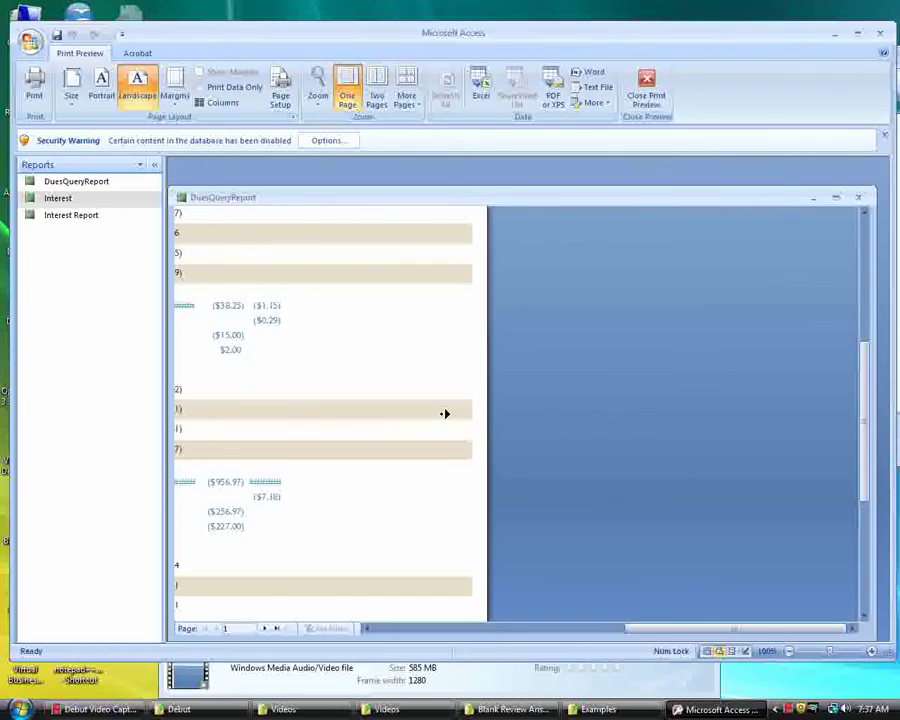
{"action": "scroll", "coordinate": [457, 413], "scroll_direction": "left", "scroll_amount": 5}
{"action": "scroll", "coordinate": [444, 424], "scroll_direction": "down", "scroll_amount": 3}
{"action": "scroll", "coordinate": [372, 420], "scroll_direction": "left", "scroll_amount": 4}
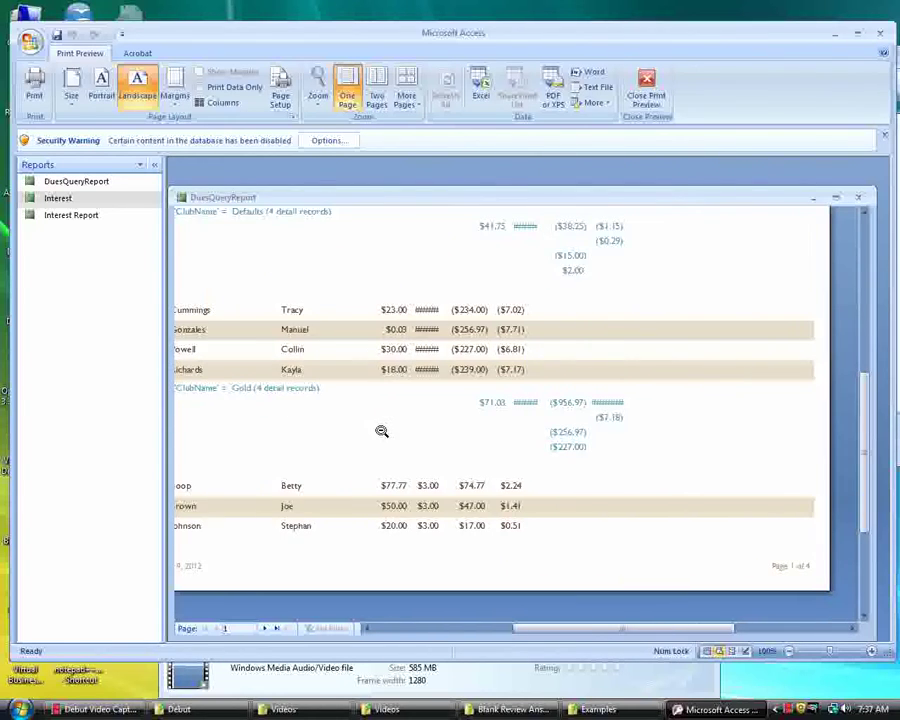
{"action": "scroll", "coordinate": [382, 425], "scroll_direction": "up", "scroll_amount": 4}
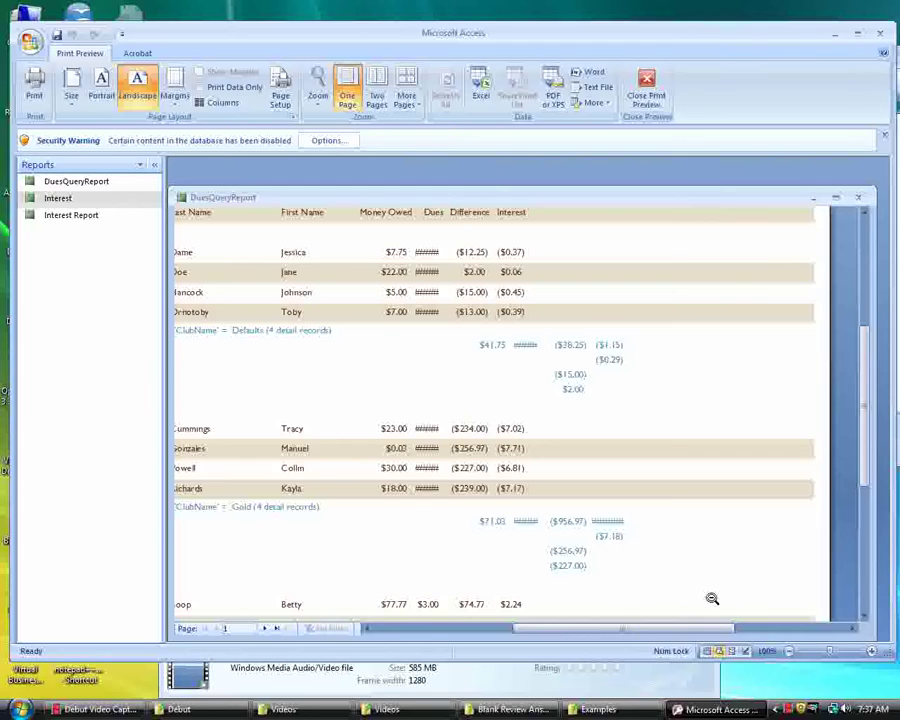
{"action": "left_click_drag", "start_coordinate": [704, 628], "coordinate": [676, 628]}
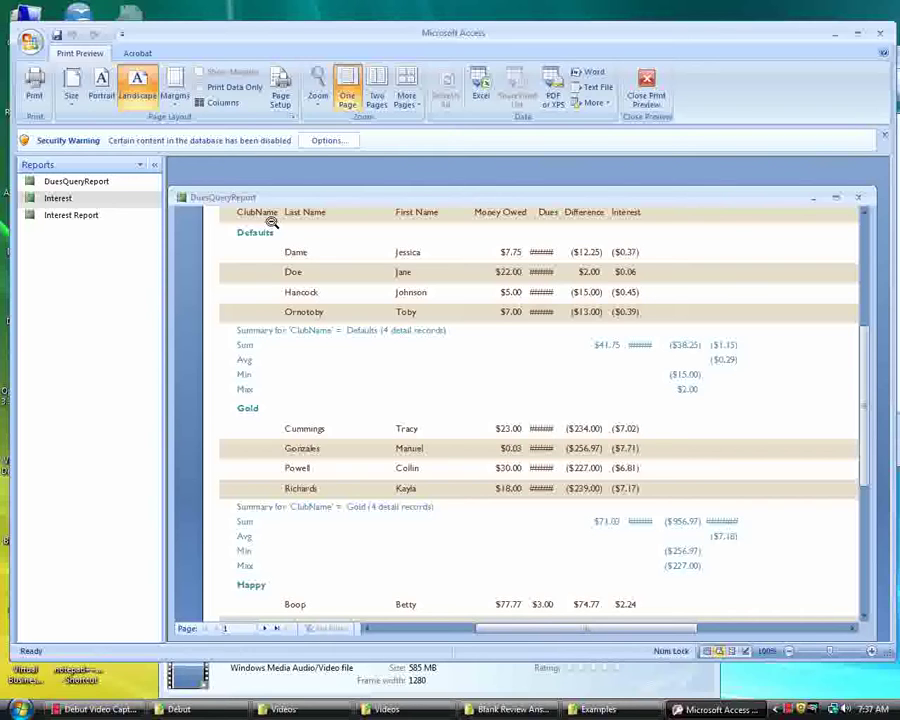
- Move the DuesQueryReport window up slightly and switch the report to Design View
{"action": "left_click_drag", "start_coordinate": [331, 204], "coordinate": [329, 189]}
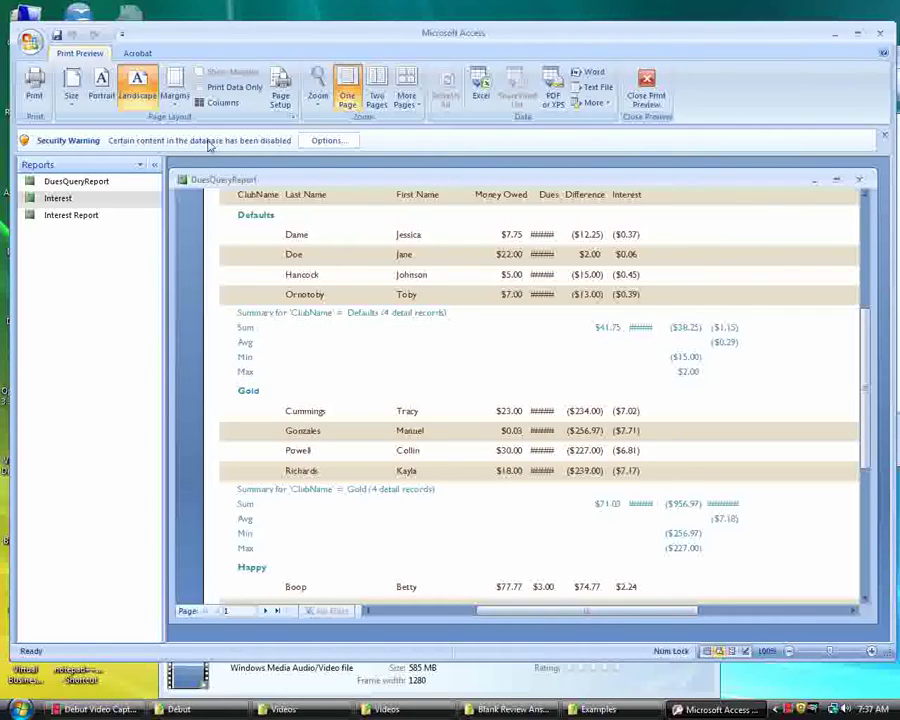
{"action": "right_click", "coordinate": [322, 186]}
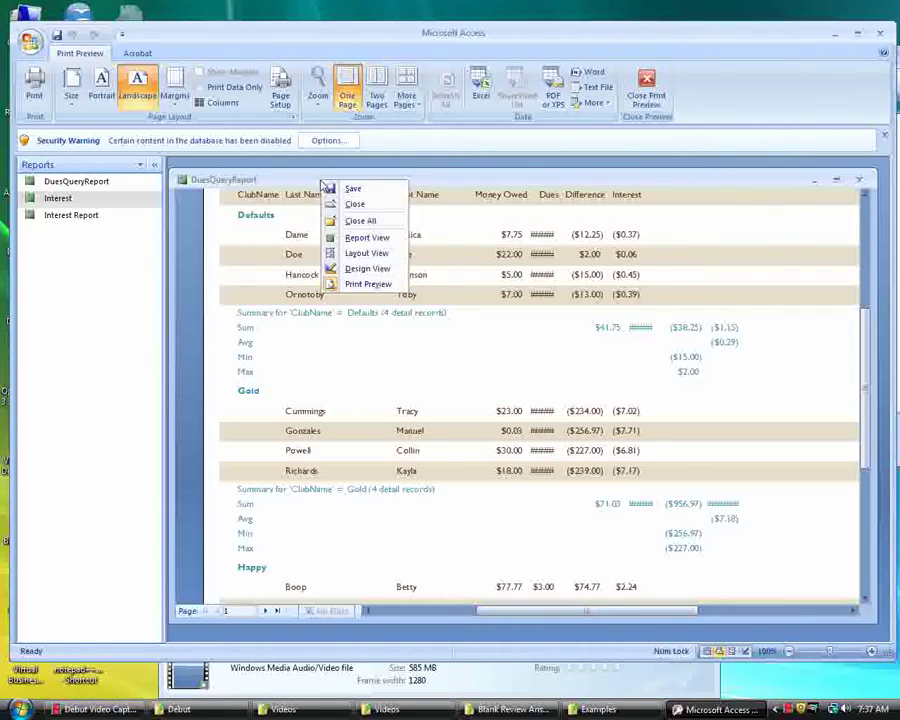
{"action": "left_click", "coordinate": [334, 272]}
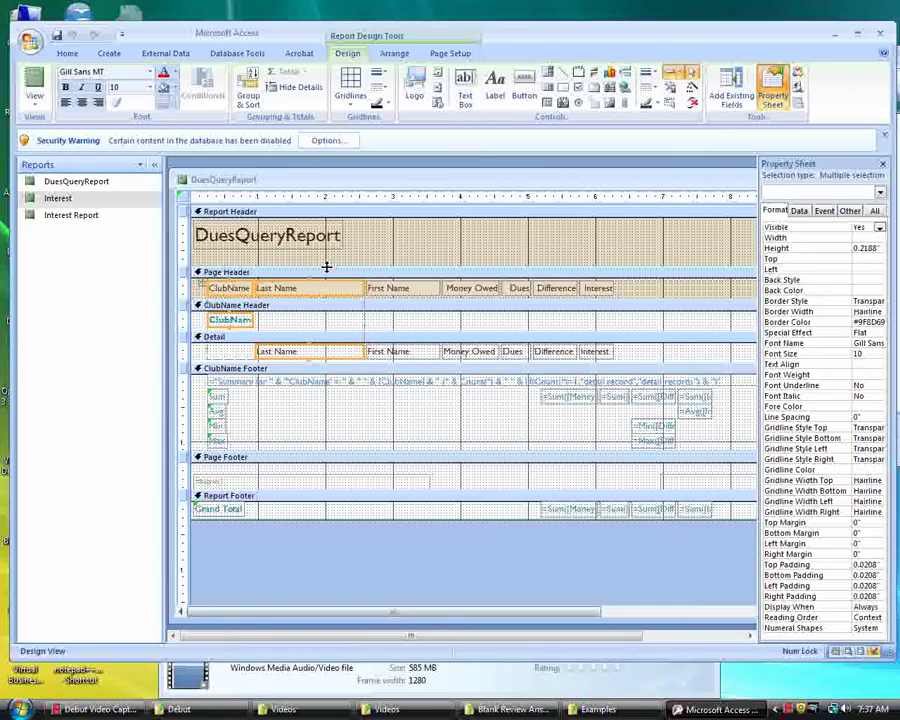
- Select all the summary value boxes in the ClubName Footer and widen them together by about 0.4 inch
{"action": "left_click", "coordinate": [34, 104]}
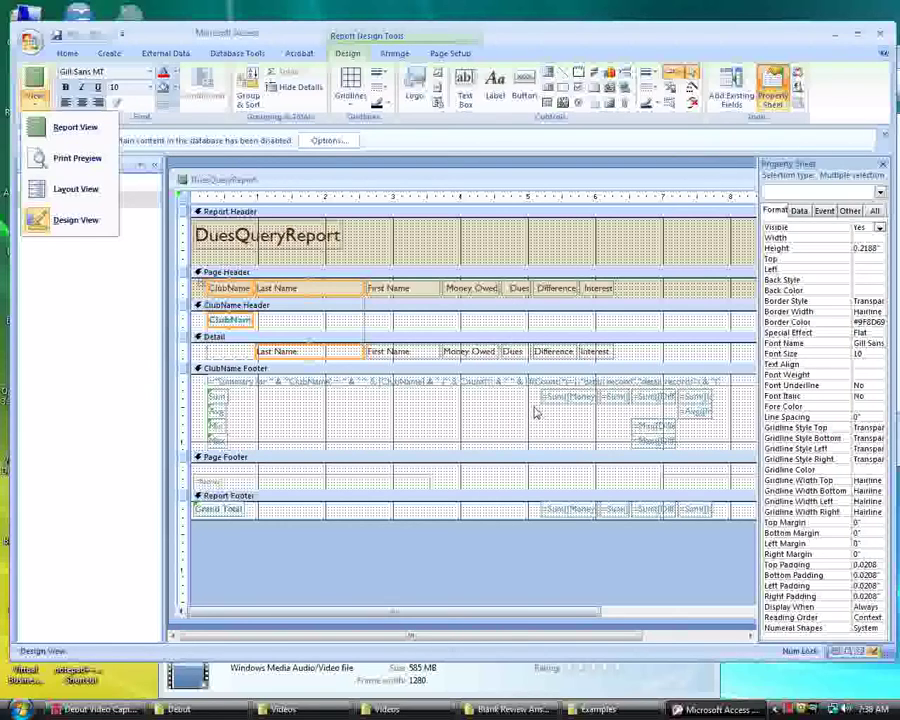
{"action": "left_click", "coordinate": [518, 611]}
{"action": "left_click_drag", "start_coordinate": [518, 611], "coordinate": [570, 648]}
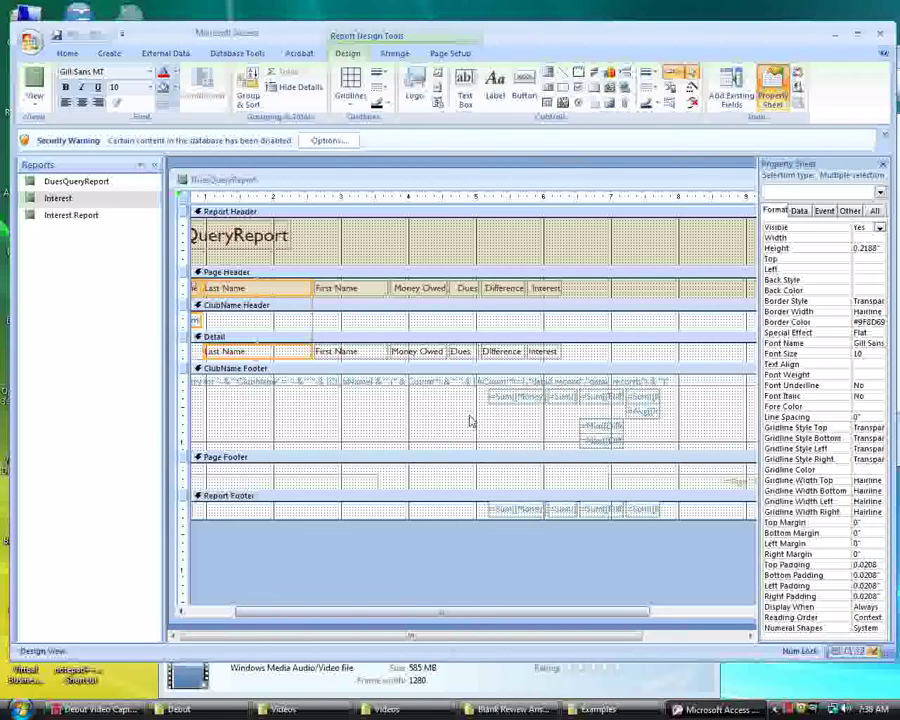
{"action": "left_click", "coordinate": [469, 383]}
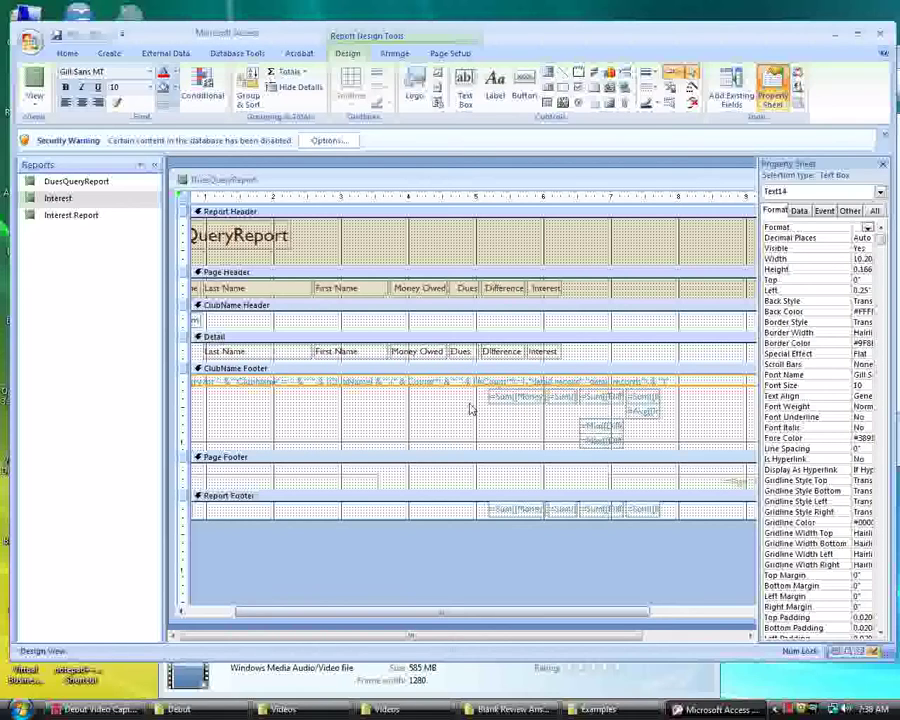
{"action": "left_click", "coordinate": [482, 432]}
{"action": "left_click_drag", "start_coordinate": [482, 434], "coordinate": [670, 397]}
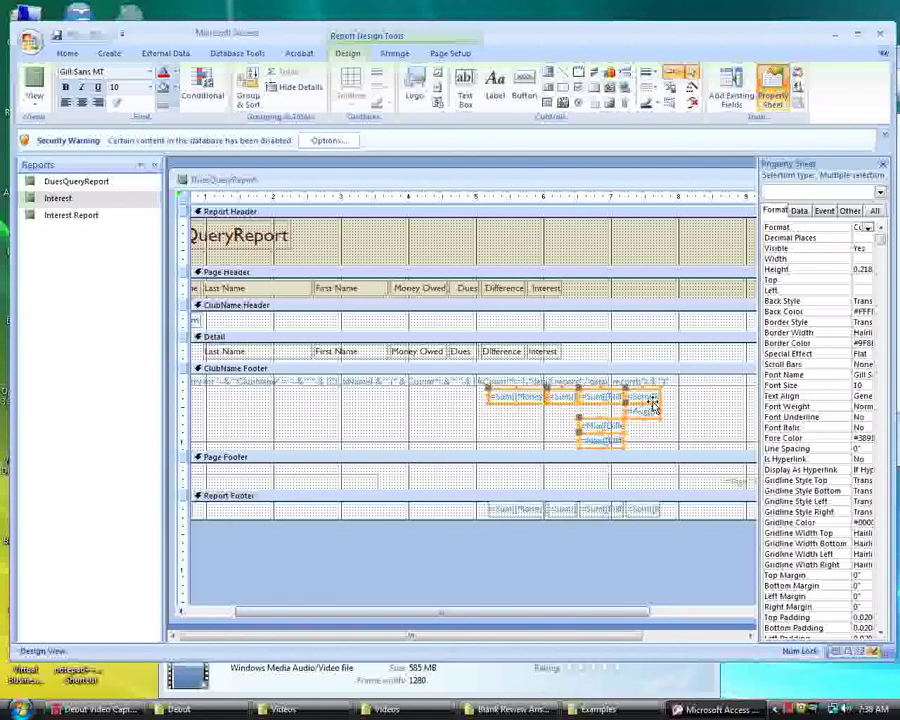
{"action": "left_click", "coordinate": [660, 397]}
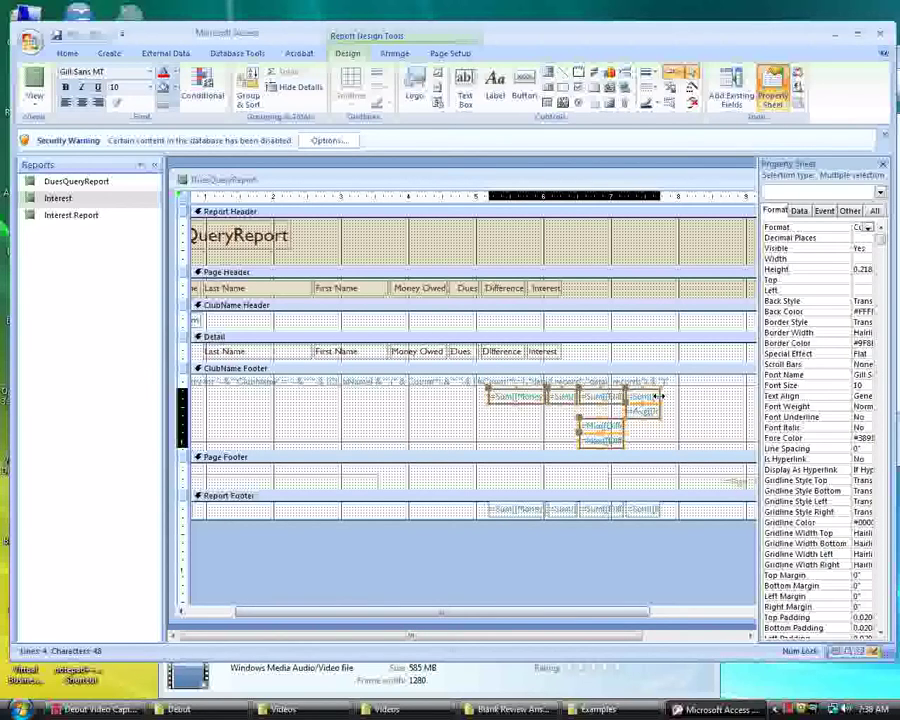
{"action": "left_click_drag", "start_coordinate": [660, 397], "coordinate": [687, 397]}
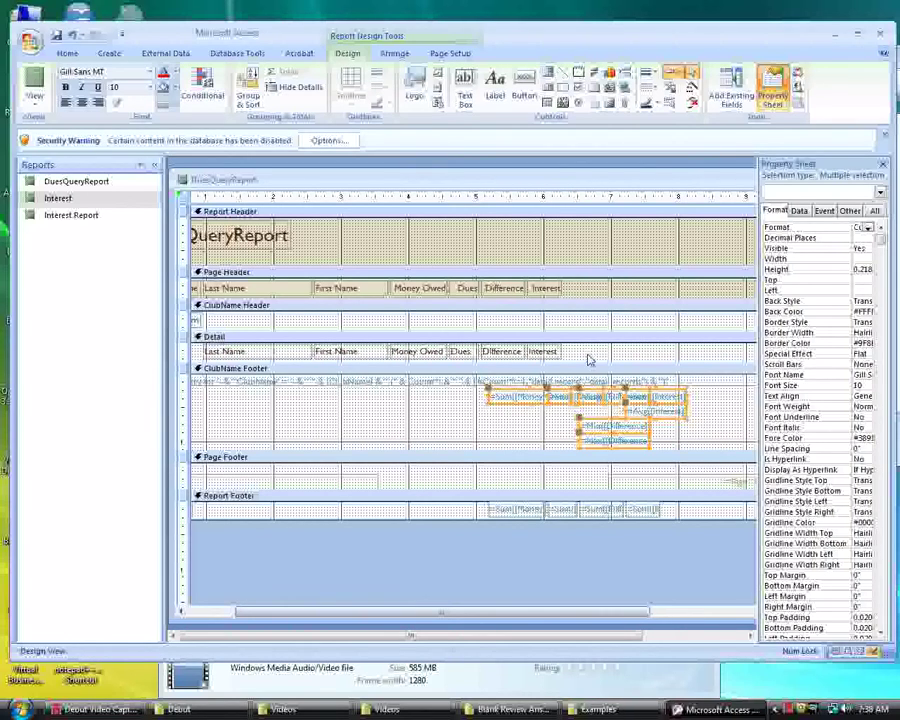
- Widen the Difference column to about 2.4 inches from its right edge, shifting the Interest column out to the 8-inch mark
{"action": "left_click_drag", "start_coordinate": [588, 352], "coordinate": [484, 354]}
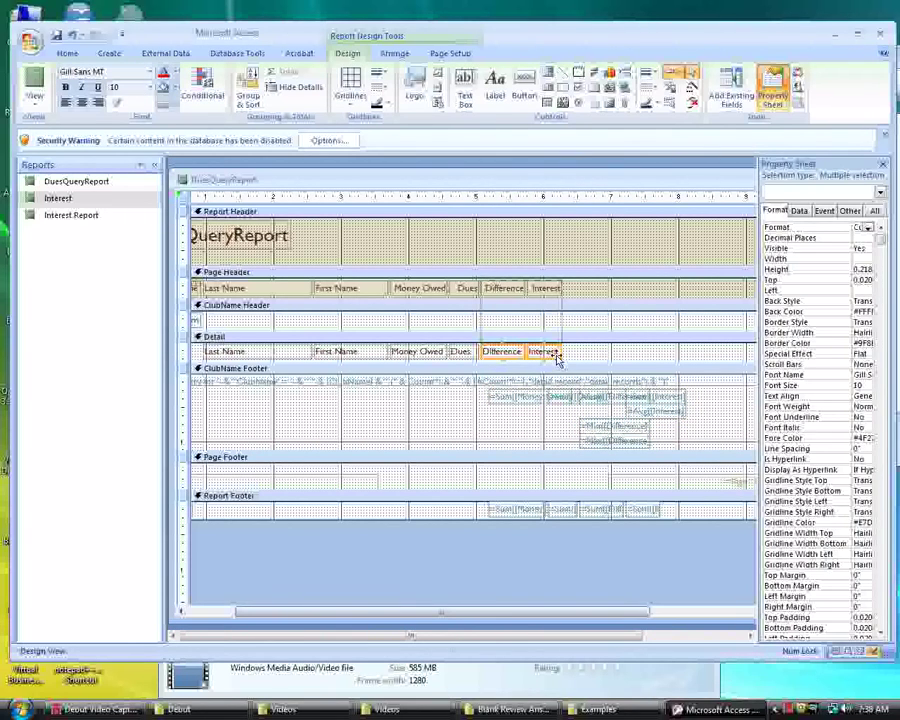
{"action": "left_click_drag", "start_coordinate": [563, 352], "coordinate": [677, 356]}
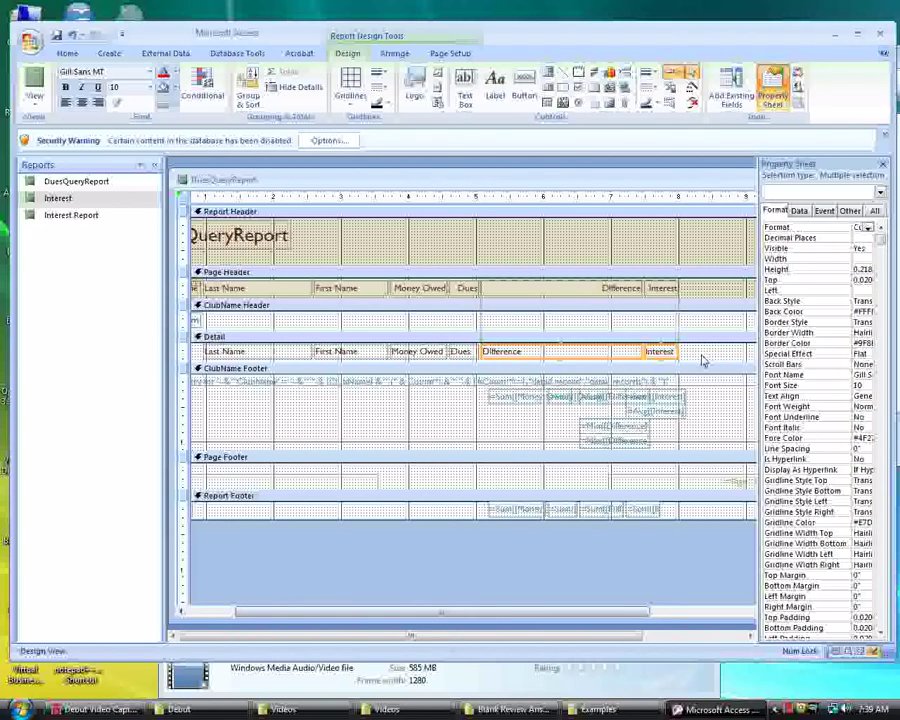
{"action": "left_click", "coordinate": [713, 327]}
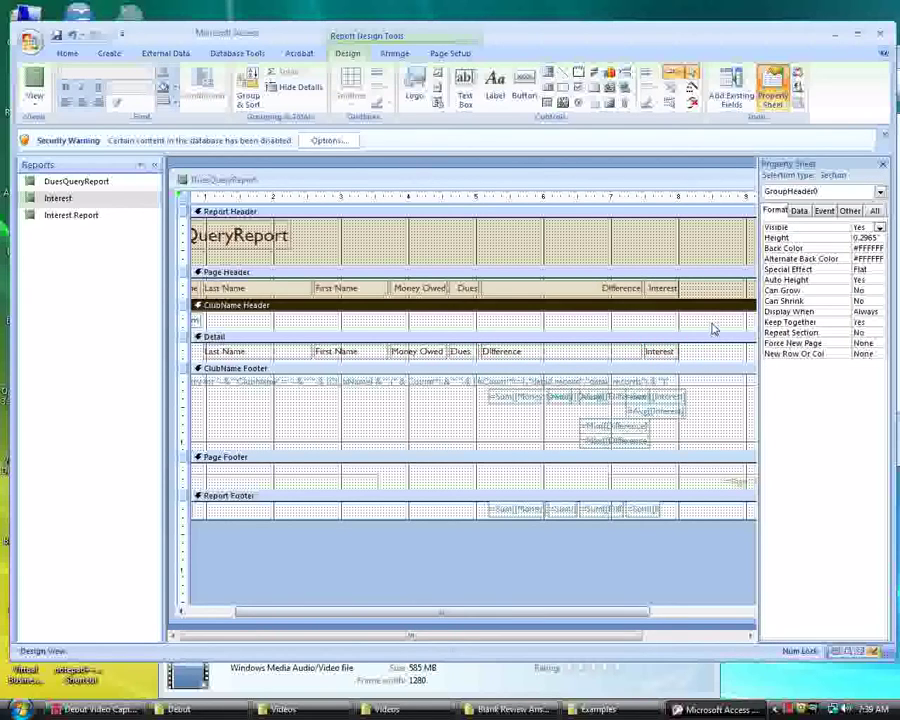
- Narrow the Difference column to about 0.76 inch from its left edge so that the Dues column extends to meet it
{"action": "left_click", "coordinate": [583, 349]}
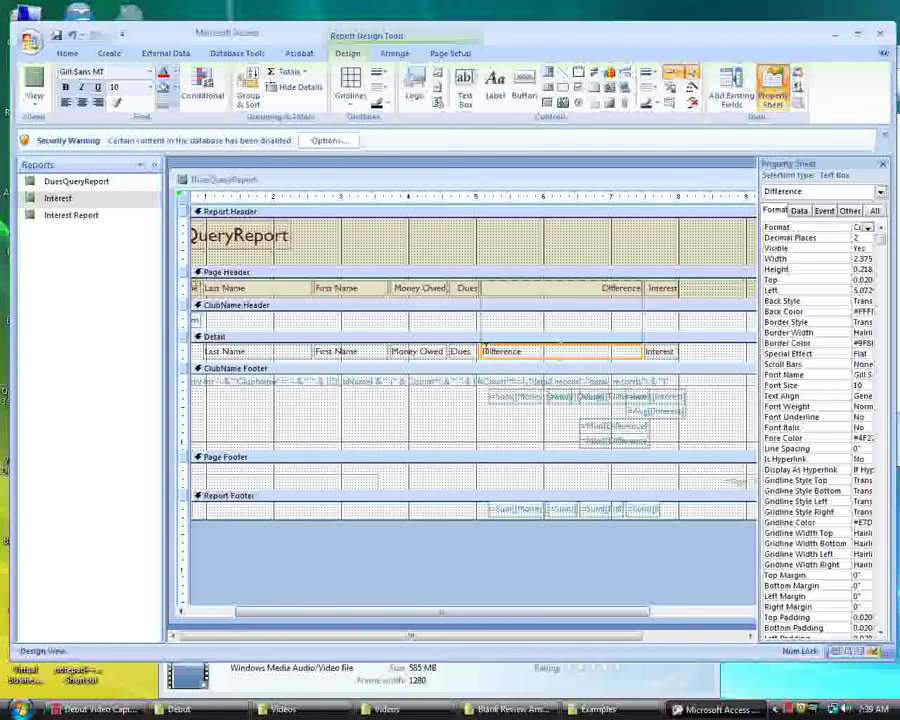
{"action": "left_click", "coordinate": [510, 351]}
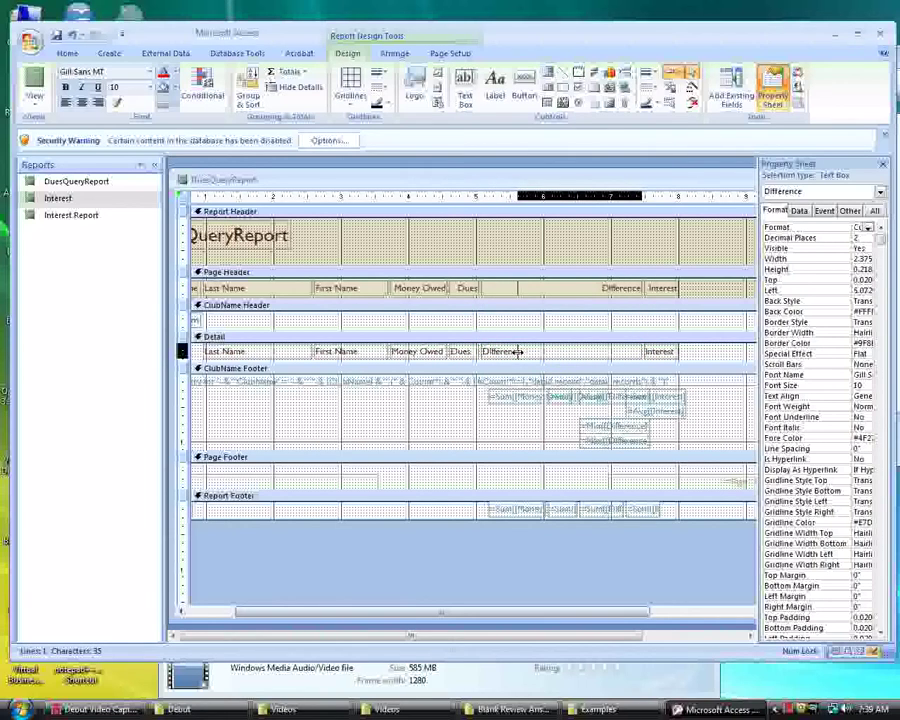
{"action": "left_click_drag", "start_coordinate": [589, 354], "coordinate": [589, 351]}
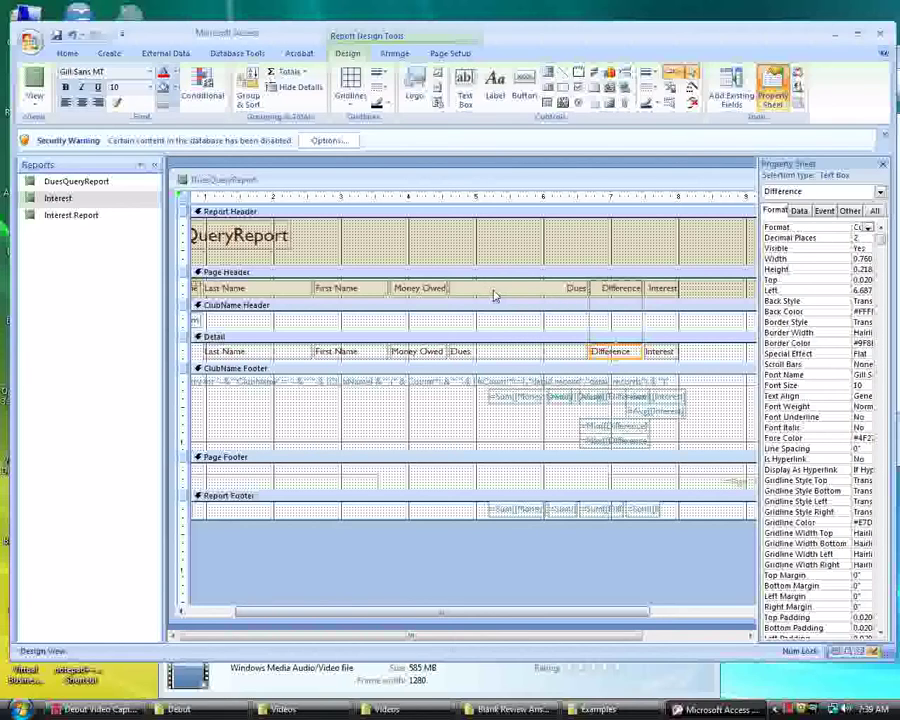
{"action": "left_click", "coordinate": [483, 352]}
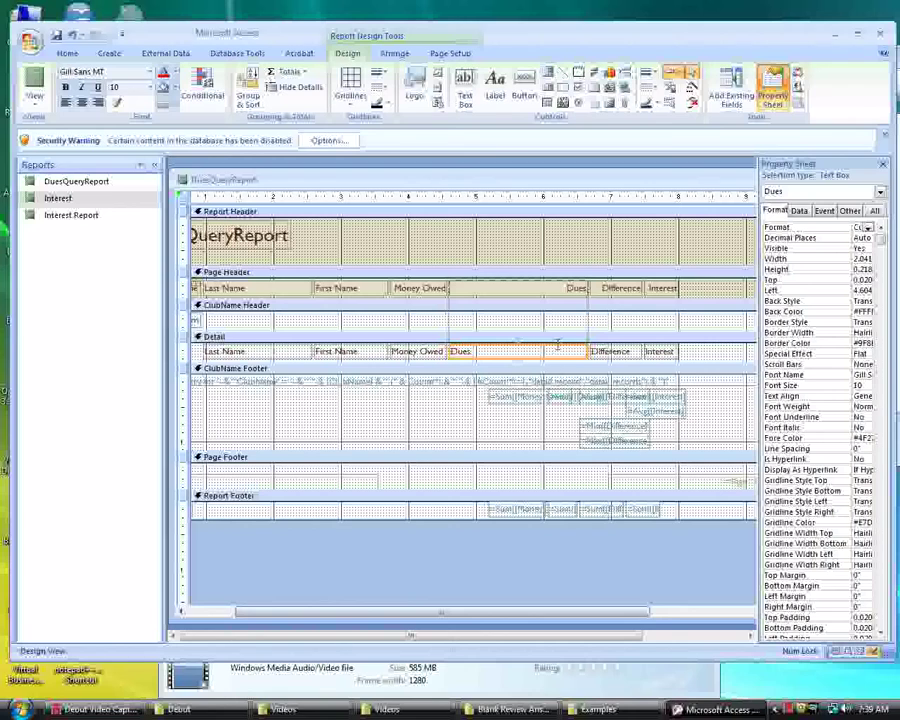
- Widen the Difference and Interest columns together, headings included, to about 1.5 and 1.2 inches, taking the space from Dues
{"action": "left_click_drag", "start_coordinate": [696, 289], "coordinate": [603, 362]}
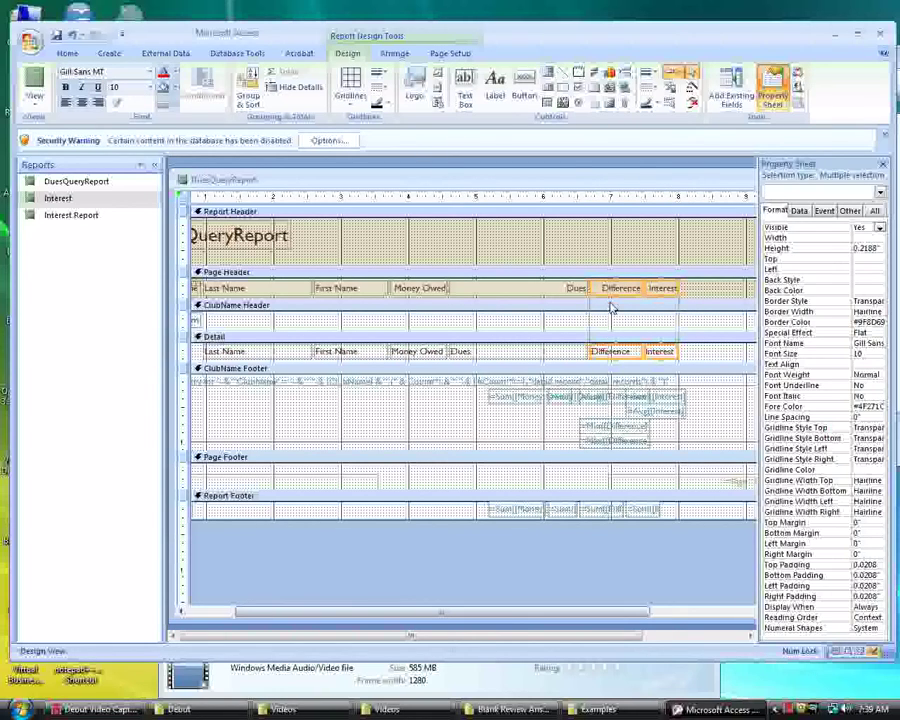
{"action": "left_click_drag", "start_coordinate": [611, 293], "coordinate": [548, 290]}
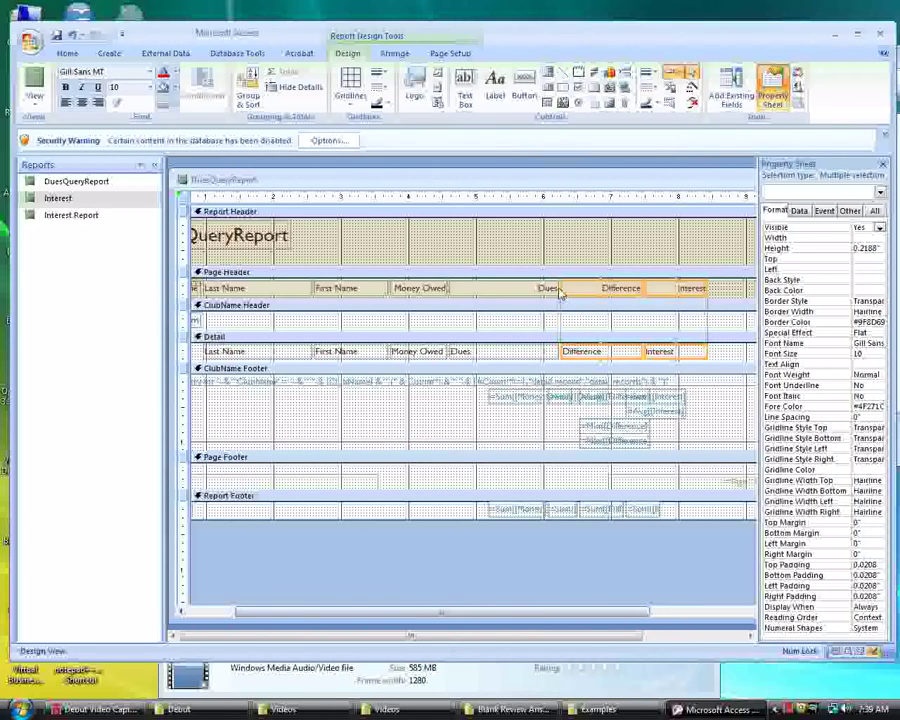
{"action": "left_click_drag", "start_coordinate": [563, 290], "coordinate": [541, 288]}
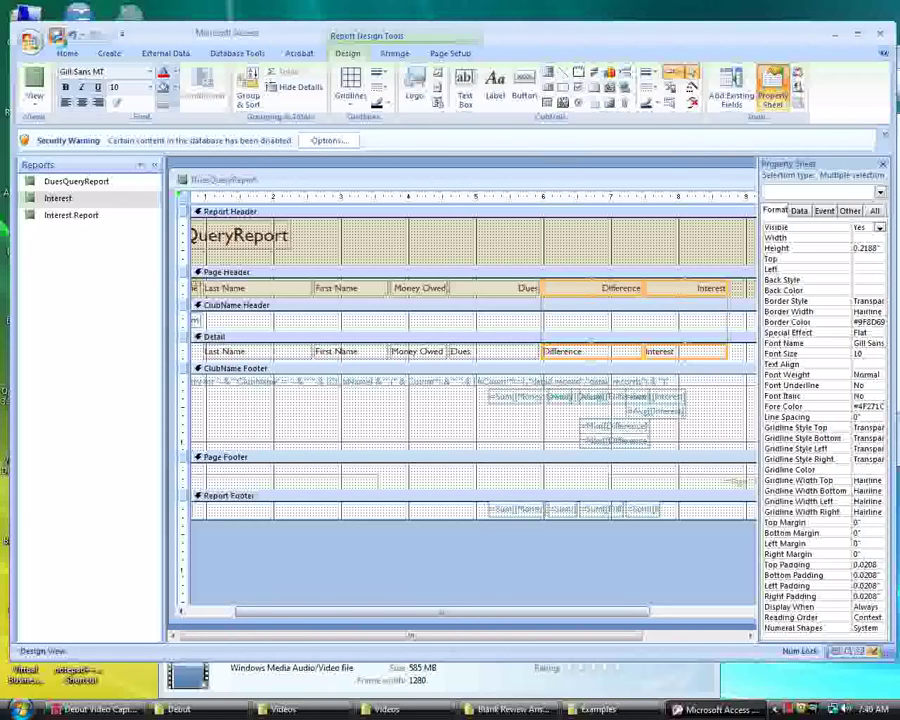
- Check the adjusted column spacing in Report View and return to Design View
{"action": "left_click", "coordinate": [35, 83]}
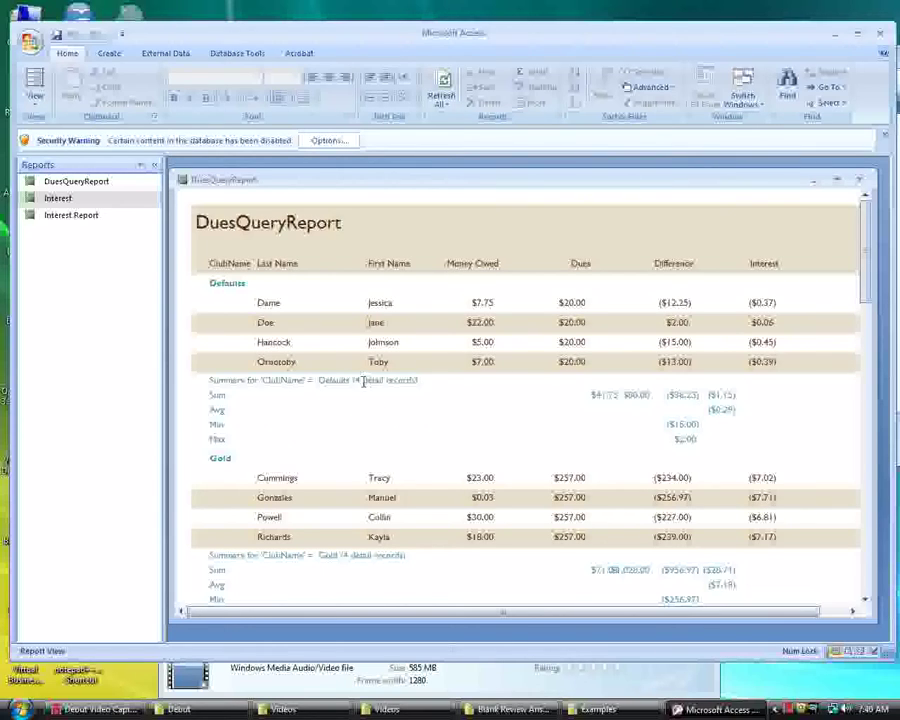
{"action": "left_click", "coordinate": [34, 96]}
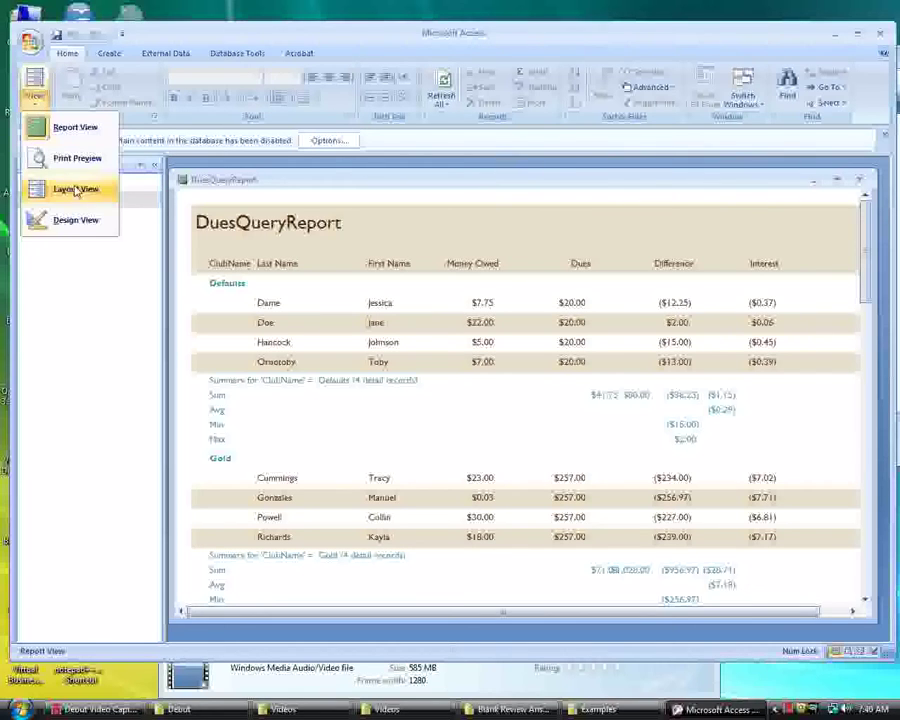
{"action": "left_click", "coordinate": [74, 221]}
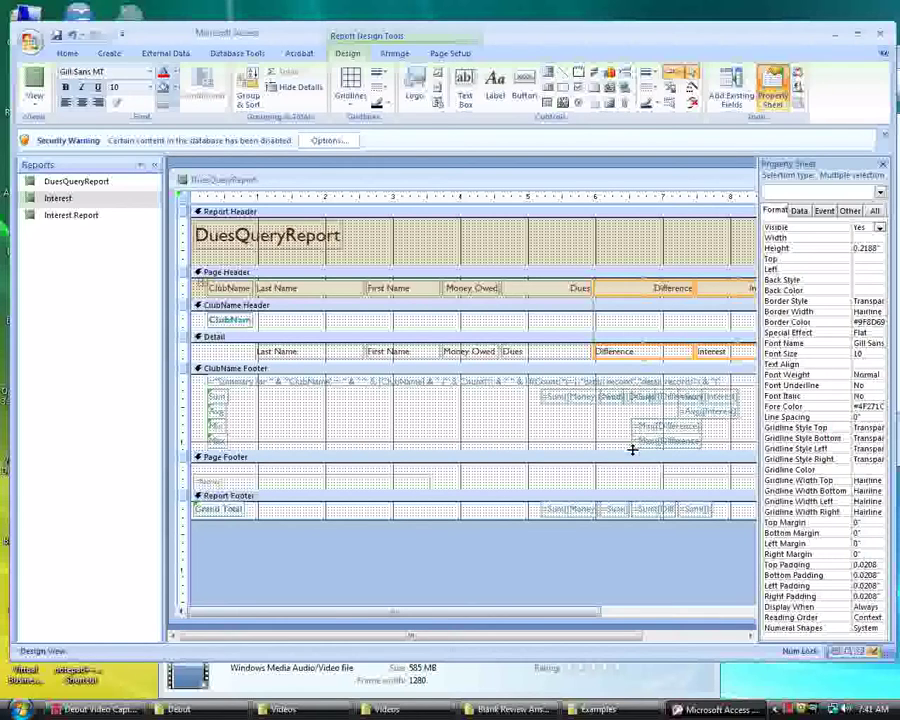
- Examine the club groups, their summary rows and the Grand Total row throughout the report in Report View
{"action": "left_click", "coordinate": [33, 80]}
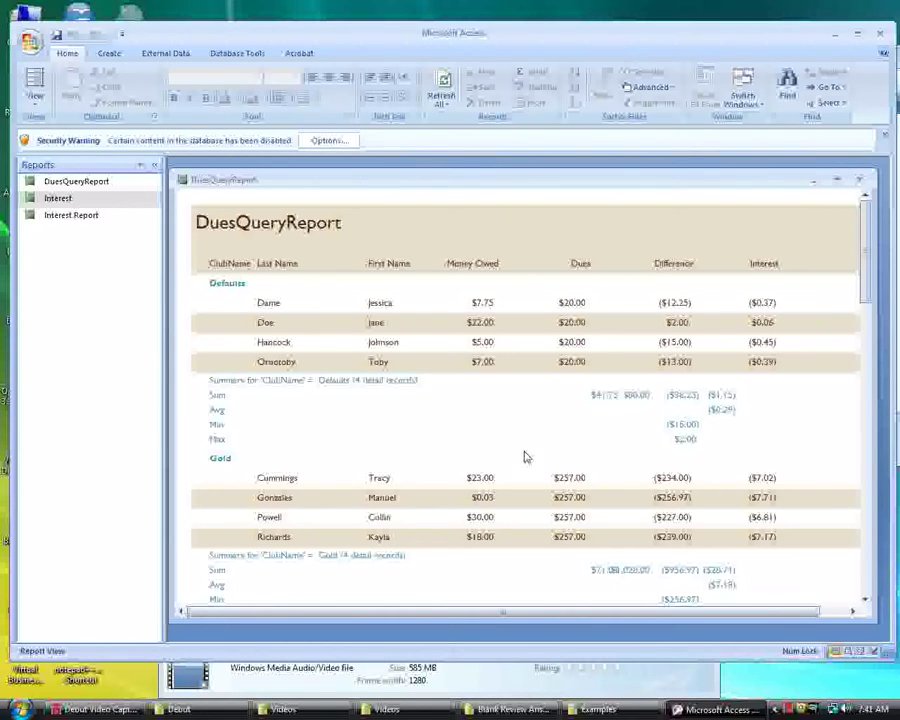
{"action": "scroll", "coordinate": [408, 532], "scroll_direction": "down", "scroll_amount": 10}
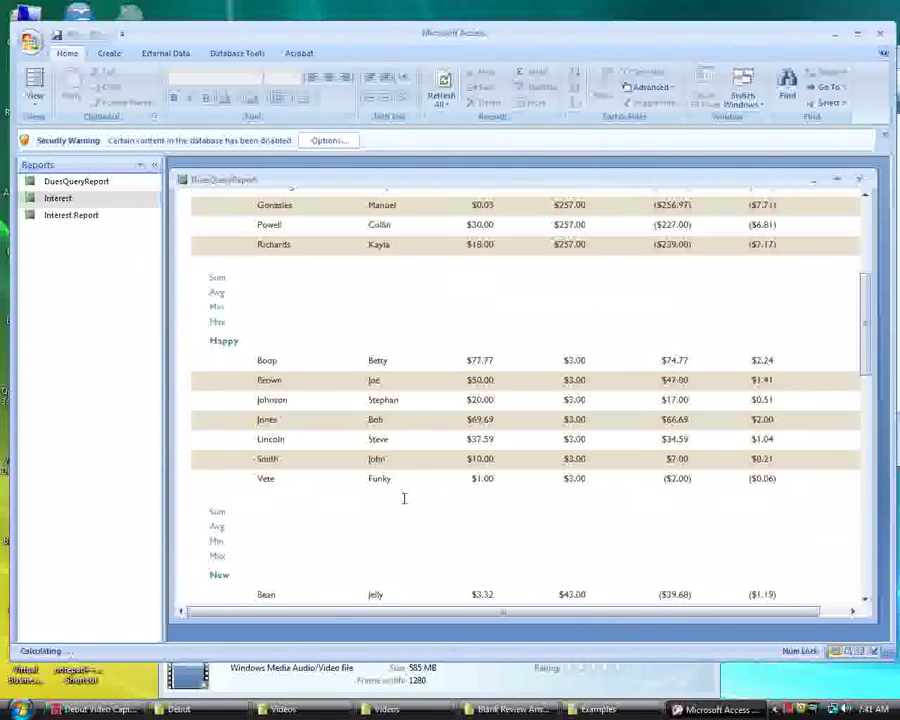
{"action": "scroll", "coordinate": [405, 503], "scroll_direction": "down", "scroll_amount": 9}
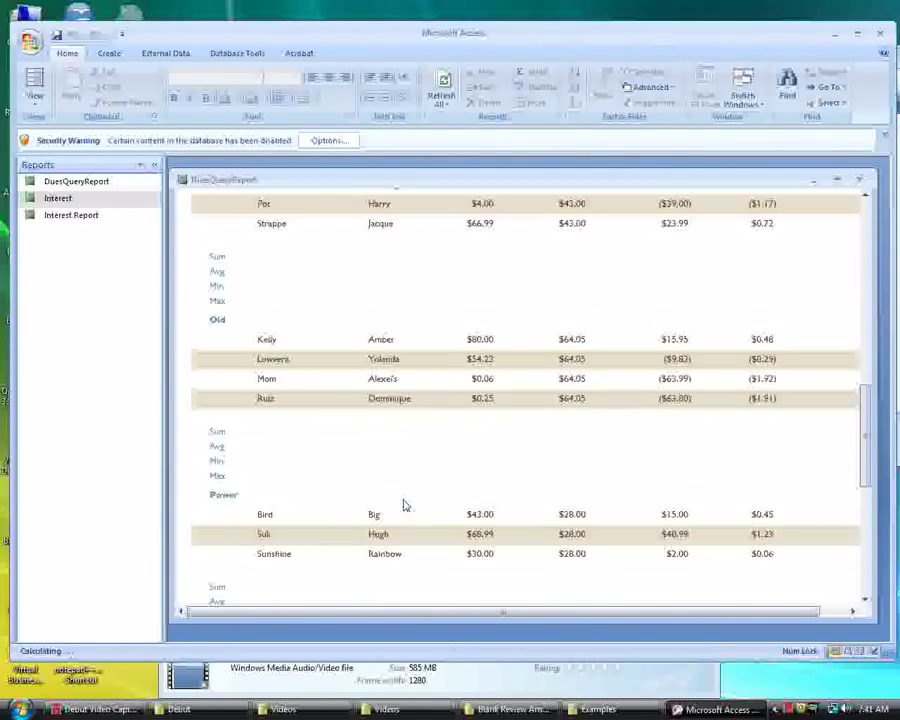
{"action": "scroll", "coordinate": [403, 502], "scroll_direction": "down", "scroll_amount": 8}
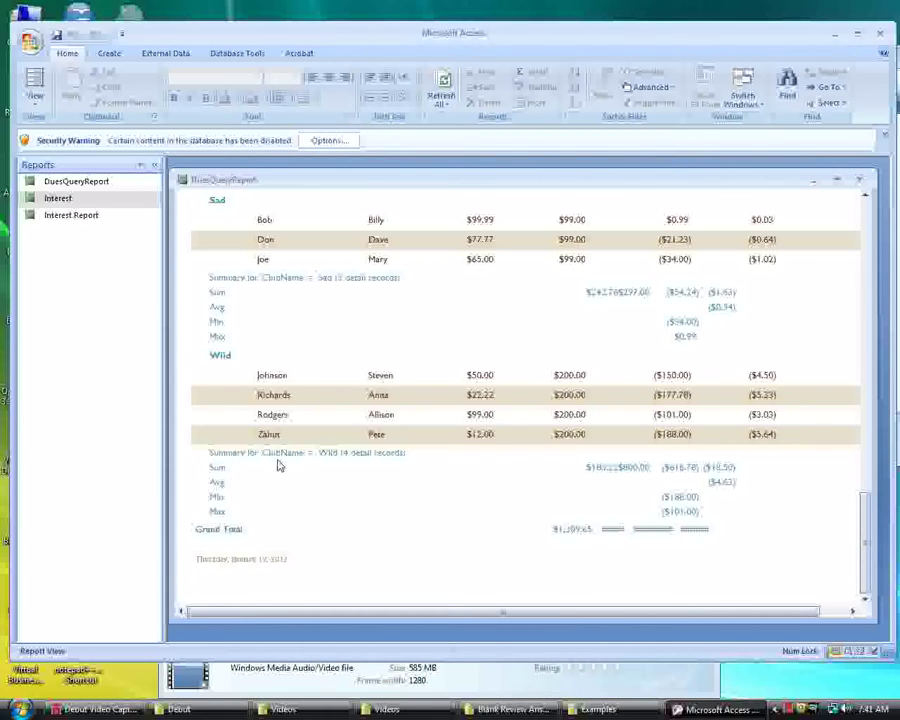
{"action": "scroll", "coordinate": [279, 458], "scroll_direction": "up", "scroll_amount": 2}
{"action": "scroll", "coordinate": [282, 456], "scroll_direction": "down", "scroll_amount": 2}
{"action": "scroll", "coordinate": [360, 460], "scroll_direction": "up", "scroll_amount": 5}
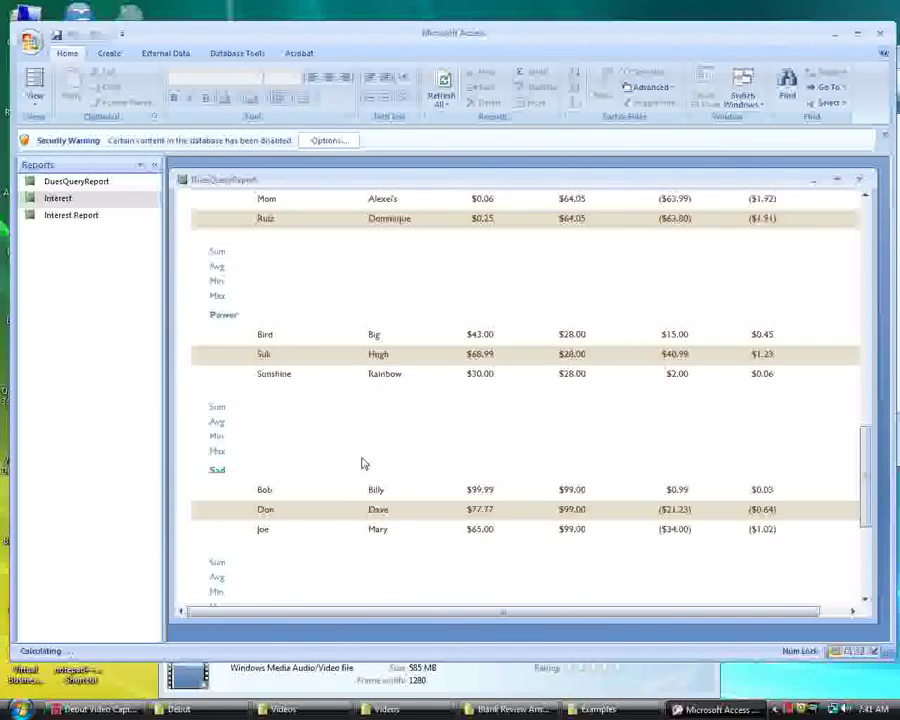
{"action": "scroll", "coordinate": [363, 460], "scroll_direction": "up", "scroll_amount": 3}
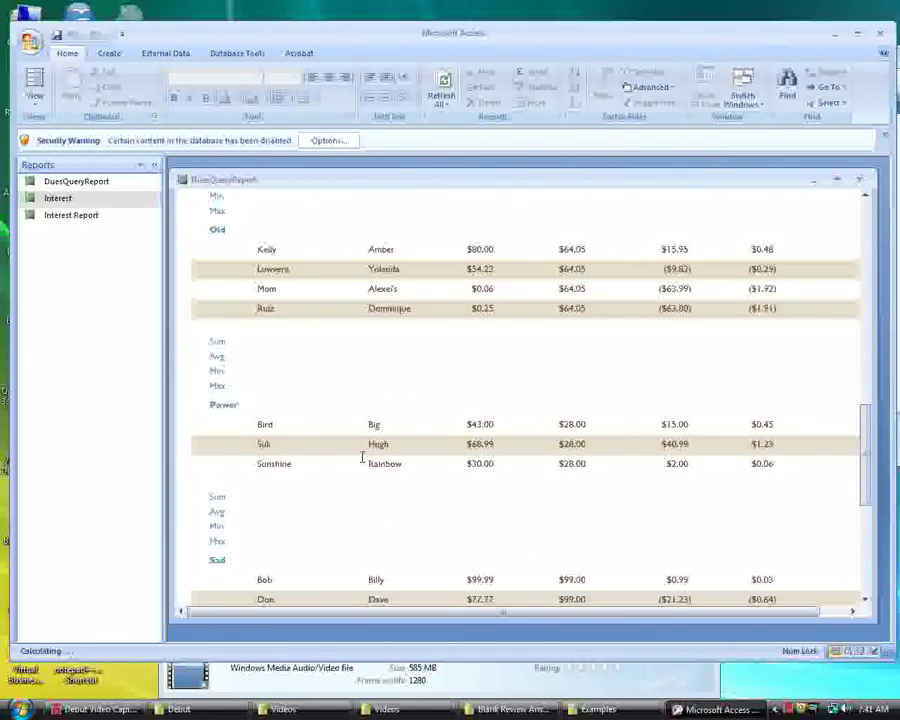
- Open the report in Print Preview and check each page through to the last for summary and Grand Total alignment and truncated values
{"action": "left_click", "coordinate": [36, 94]}
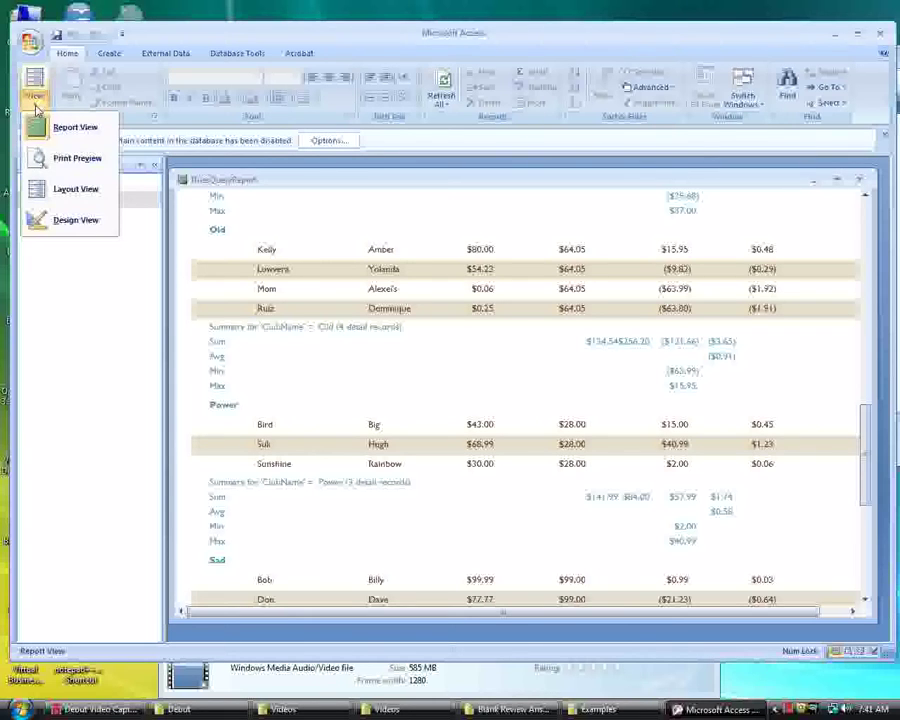
{"action": "left_click", "coordinate": [37, 158]}
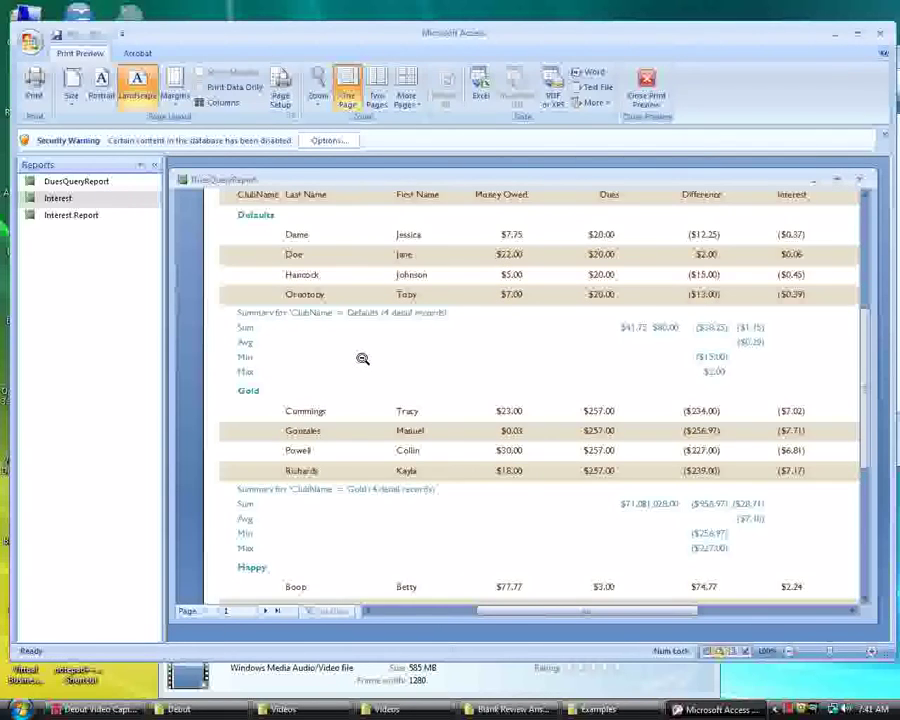
{"action": "left_click", "coordinate": [347, 342]}
{"action": "scroll", "coordinate": [347, 342], "scroll_direction": "down", "scroll_amount": 5}
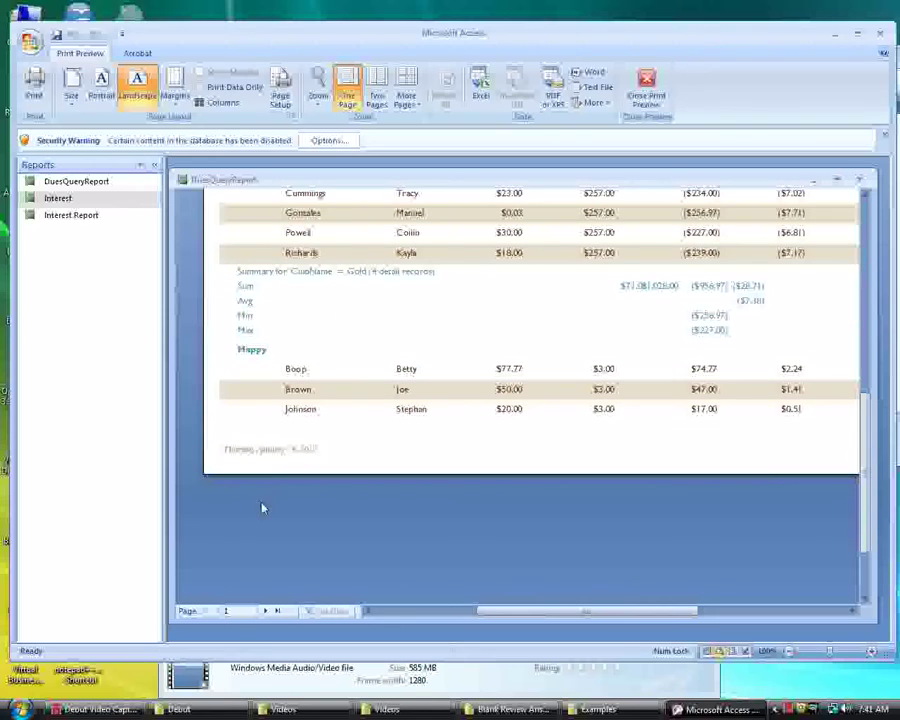
{"action": "left_click", "coordinate": [267, 611]}
{"action": "scroll", "coordinate": [400, 298], "scroll_direction": "down", "scroll_amount": 2}
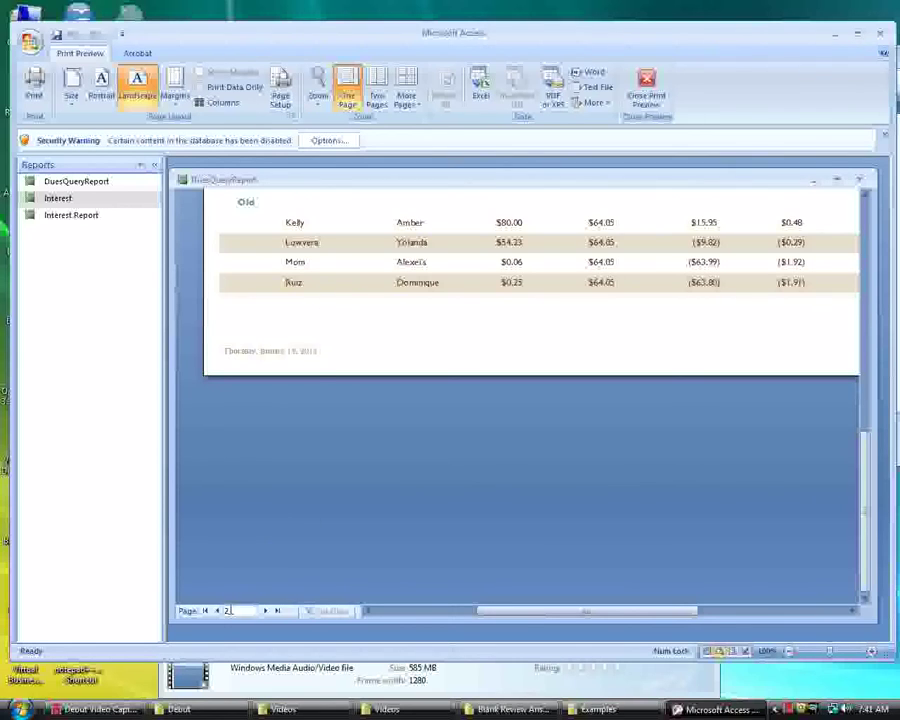
{"action": "left_click", "coordinate": [266, 612]}
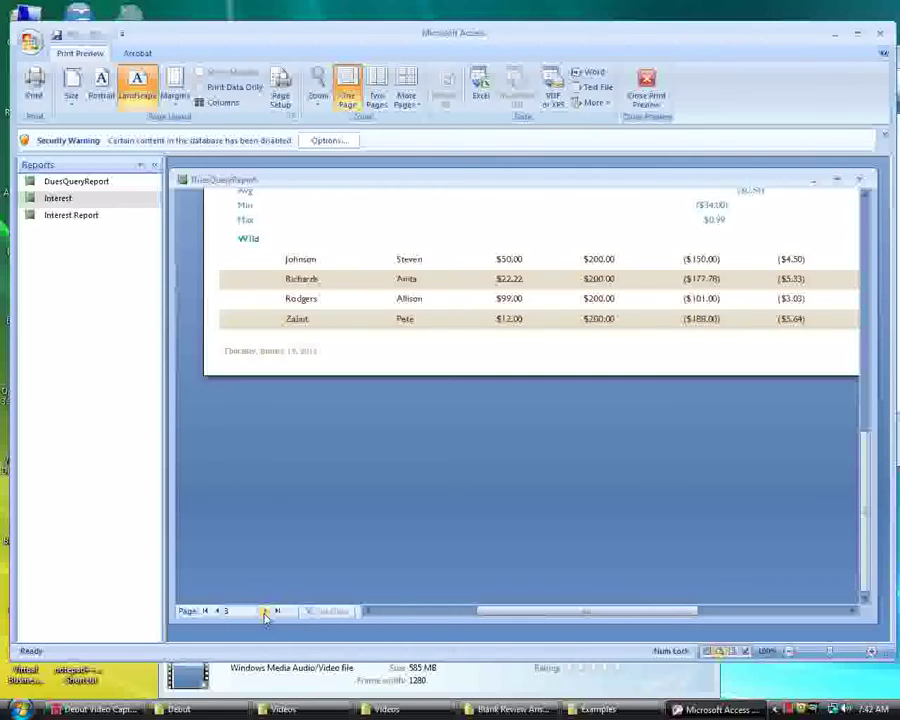
{"action": "left_click", "coordinate": [266, 613]}
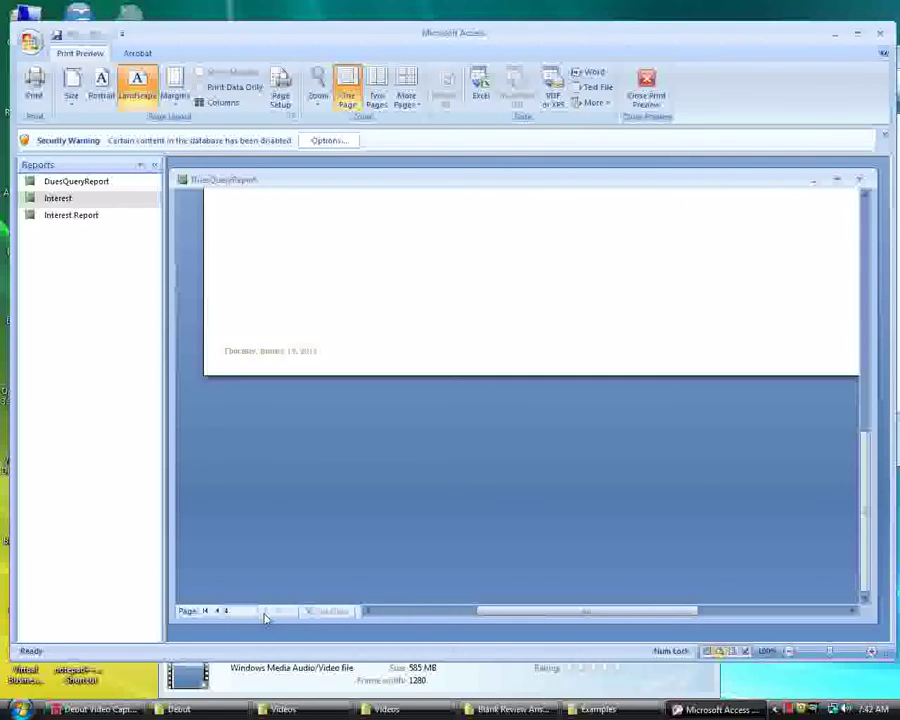
{"action": "scroll", "coordinate": [400, 301], "scroll_direction": "up", "scroll_amount": 5}
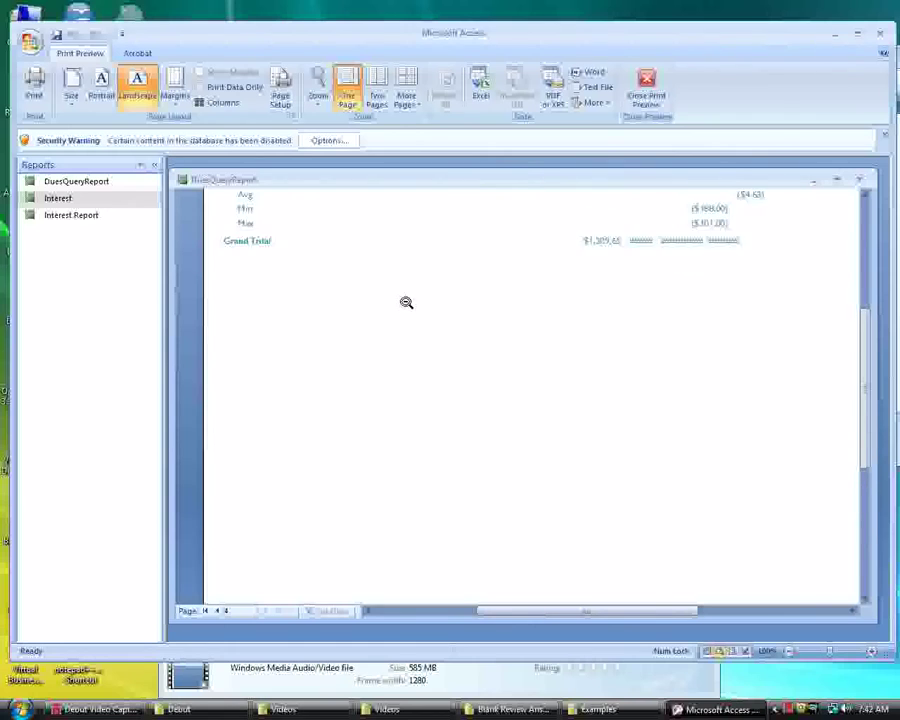
{"action": "scroll", "coordinate": [406, 302], "scroll_direction": "up", "scroll_amount": 2}
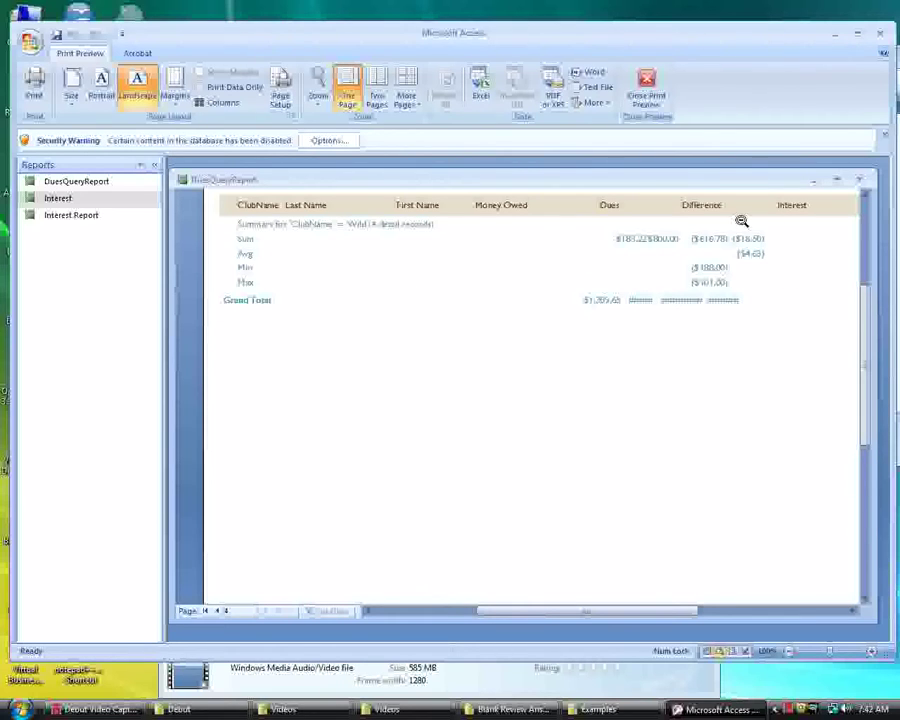